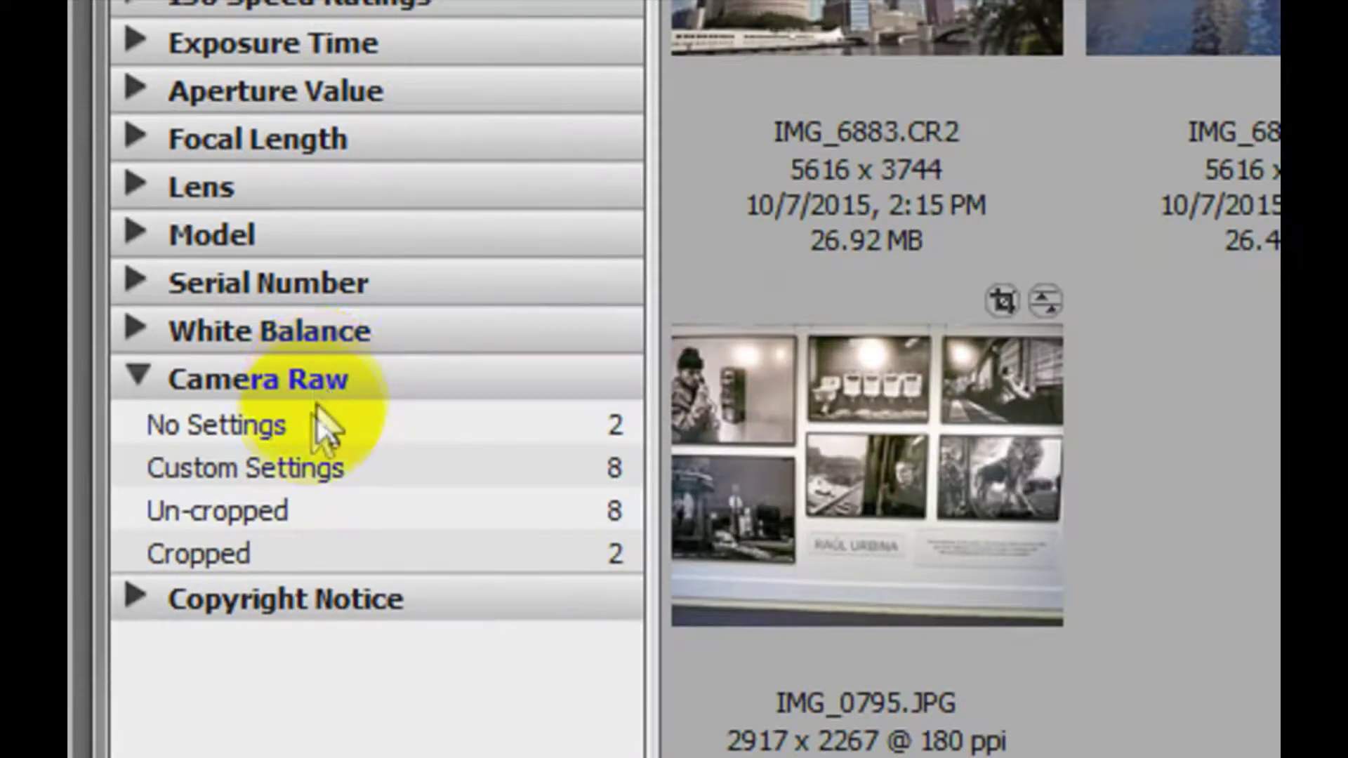
- Filter the folder to images with no Camera Raw settings and open both remaining photos together in Camera Raw
left_click(298, 434)
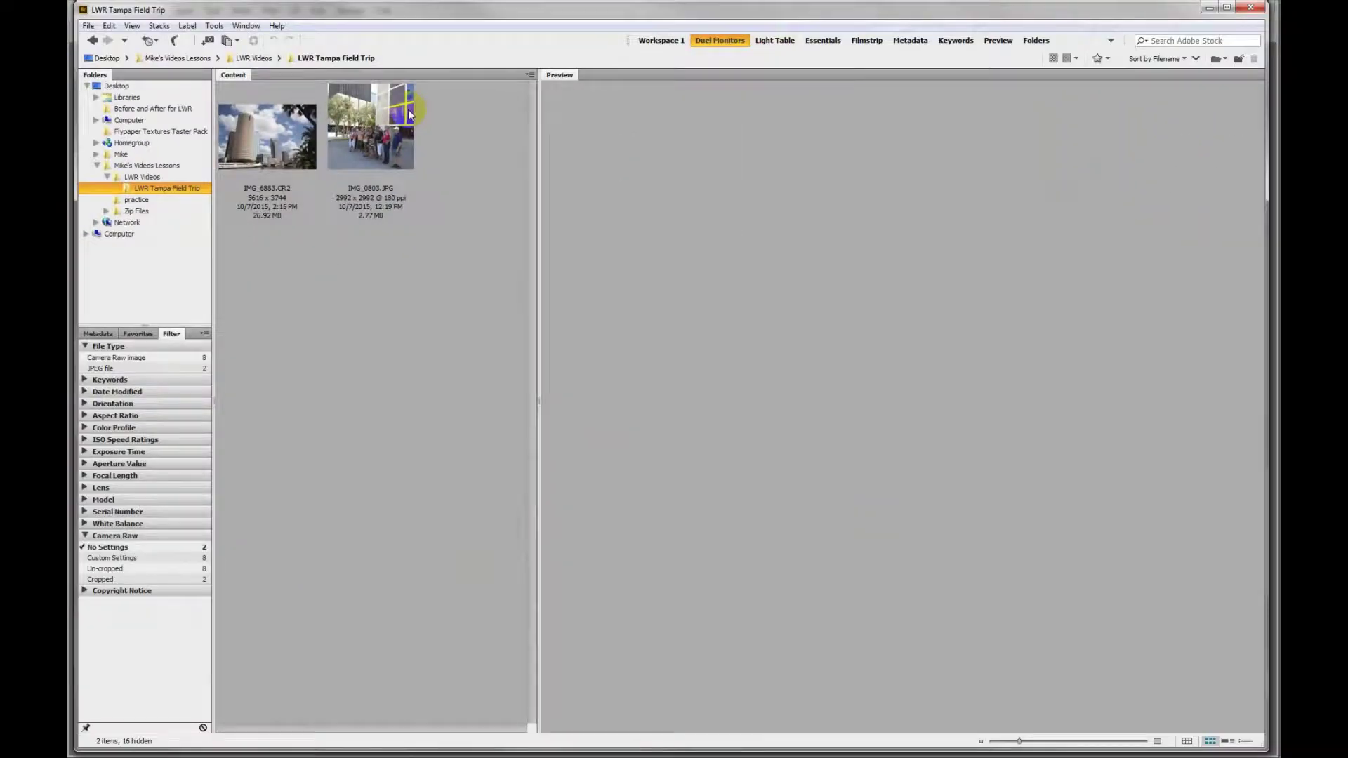
left_click_drag(413, 268, 249, 130)
right_click(249, 125)
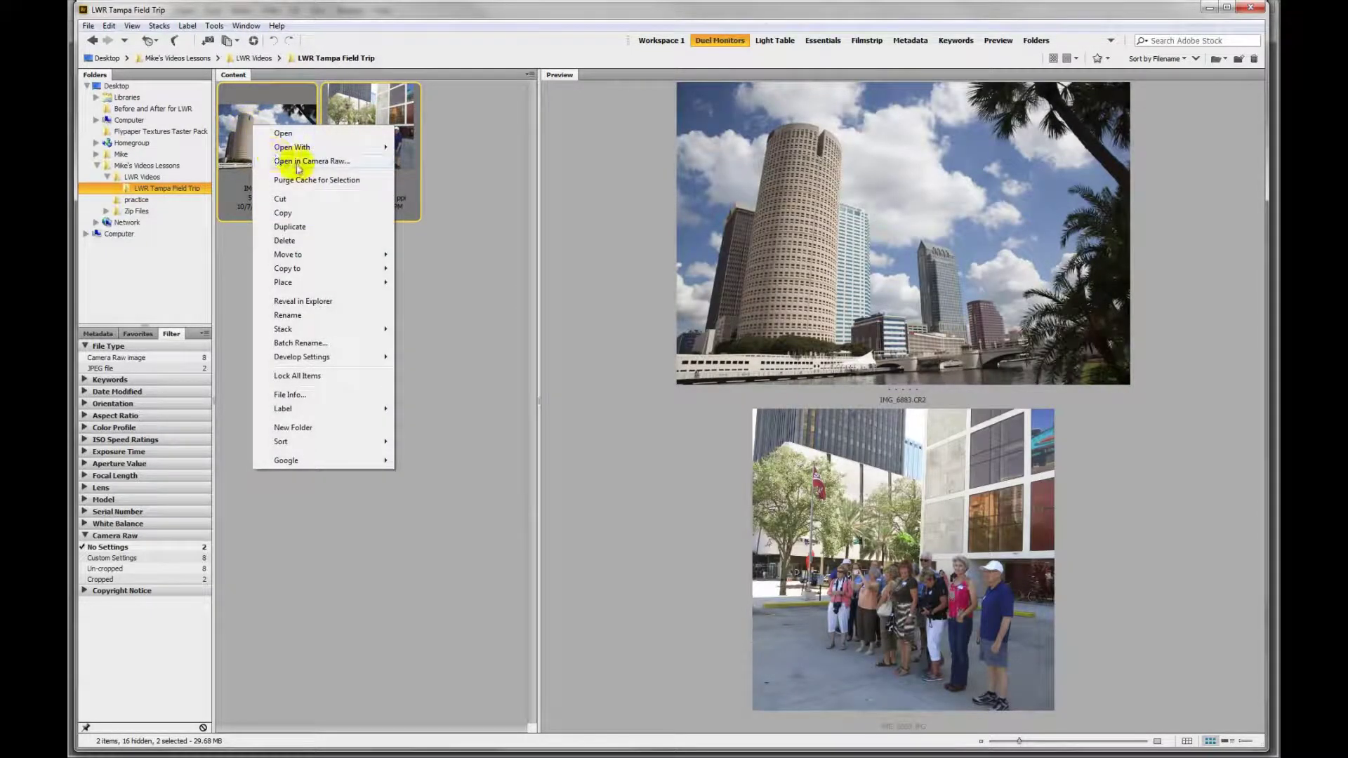
left_click(297, 163)
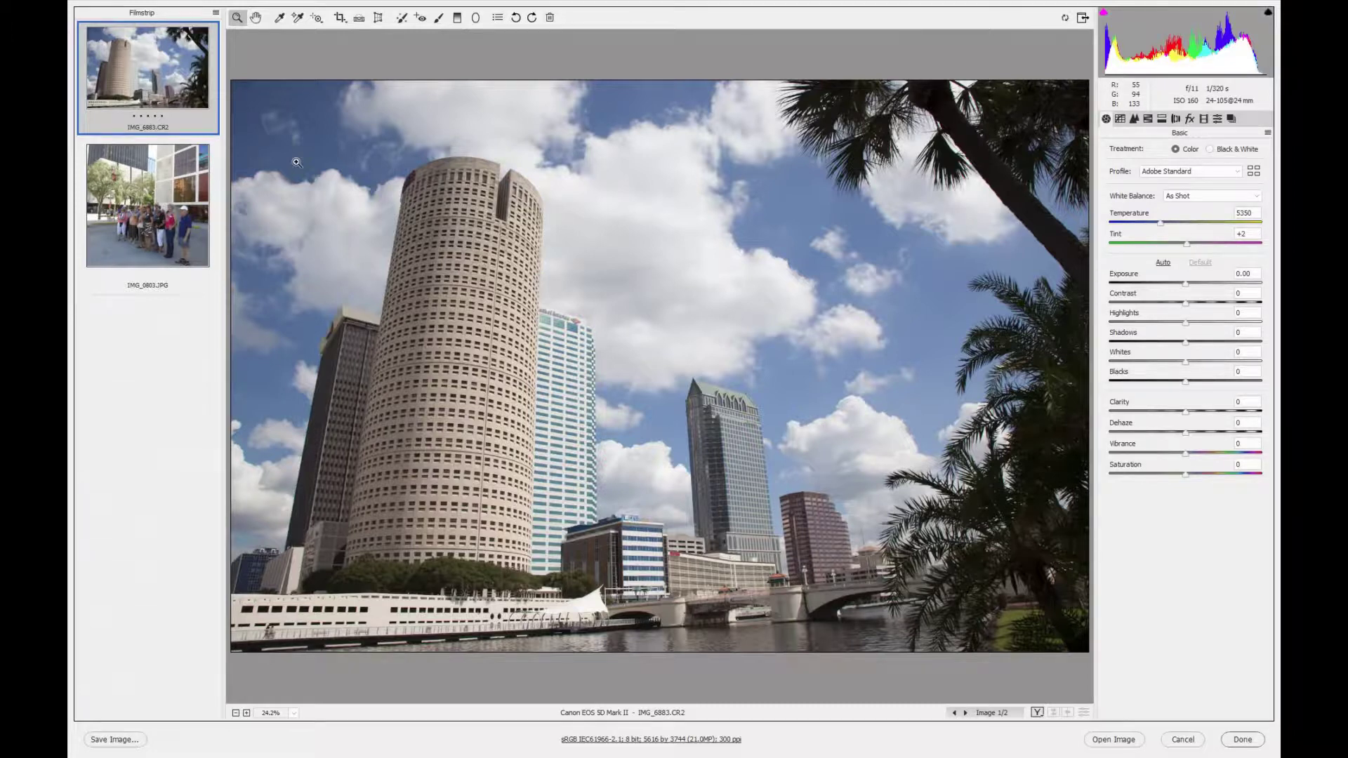
- Apply the automatic tone adjustment to IMG_6883.CR2 and set its Contrast to +10
left_click(610, 739)
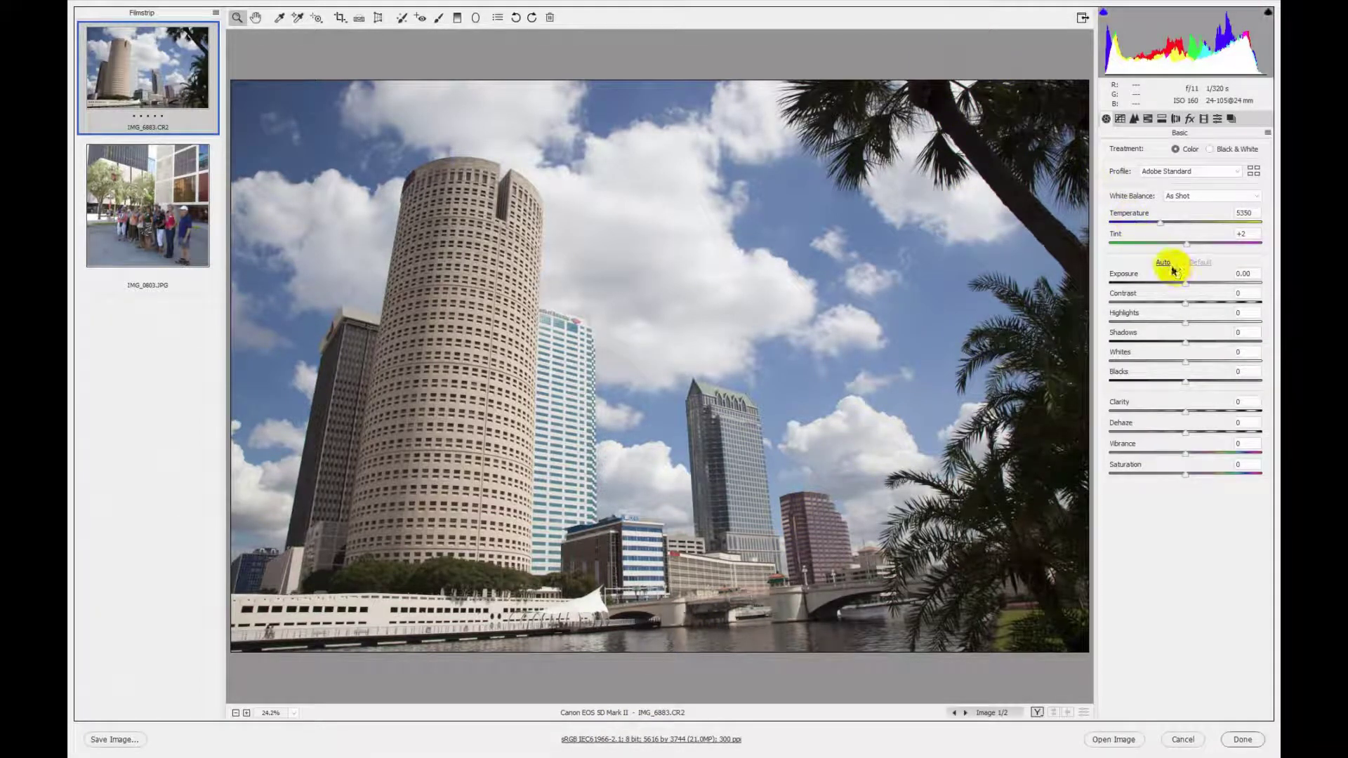
left_click(1163, 263)
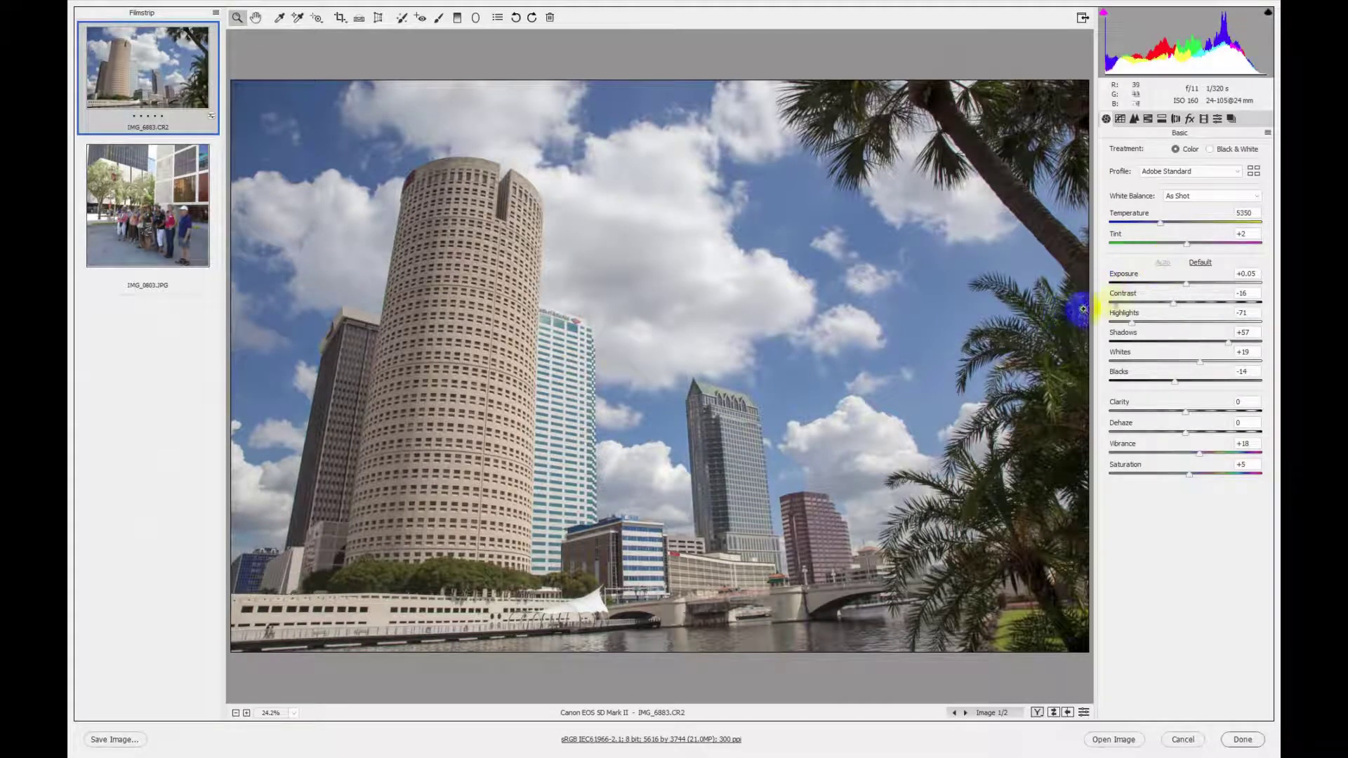
left_click(1176, 304)
left_click_drag(1175, 304, 1195, 304)
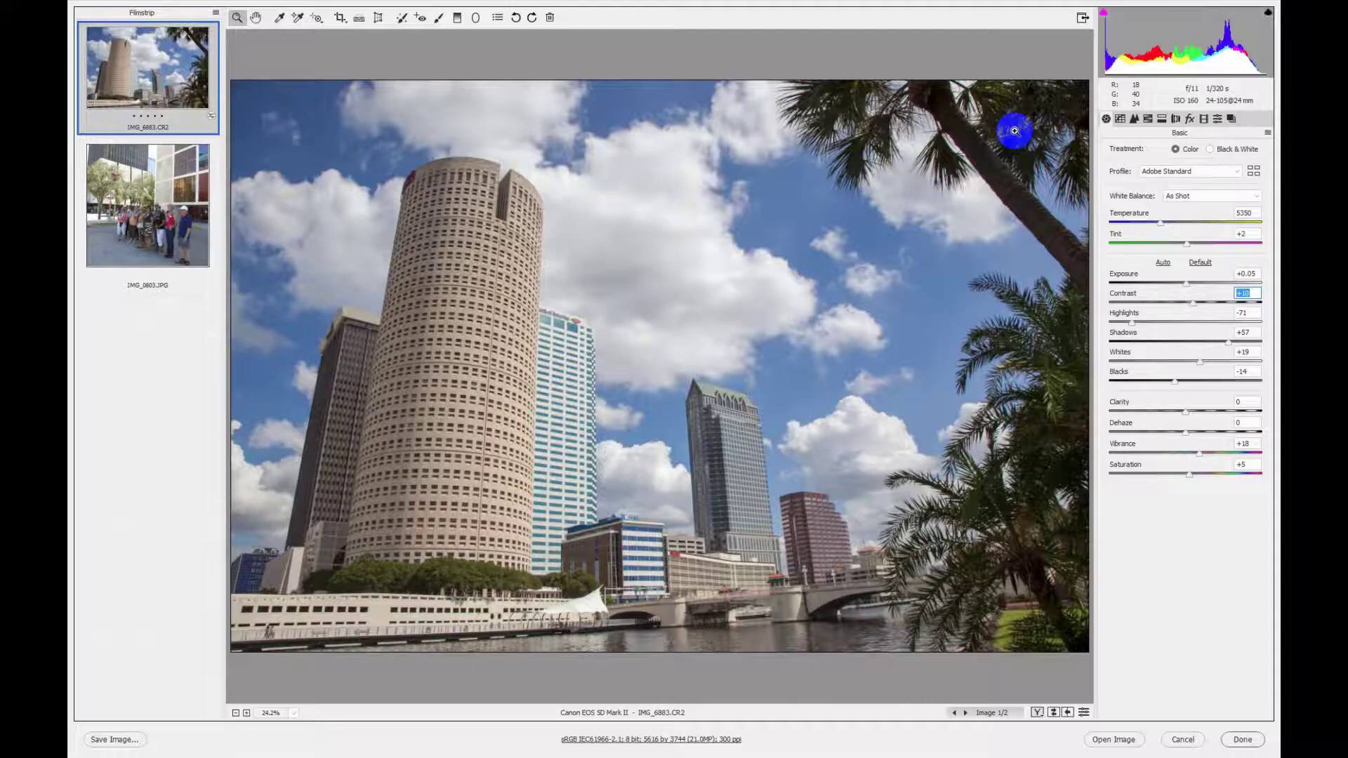
- Add a radial filter with Shadows at +25 and fit its ellipse around the lower palm foliage beside the river
left_click(475, 18)
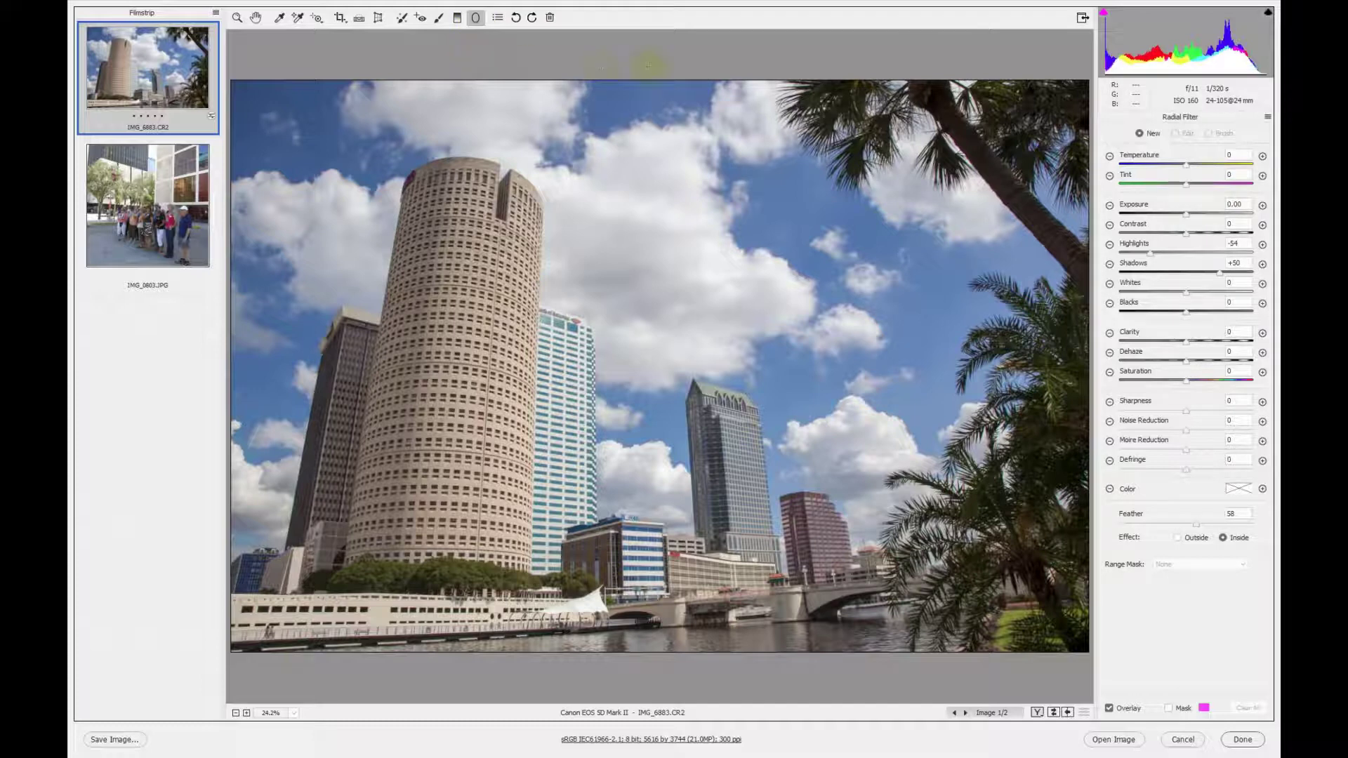
left_click(1263, 264)
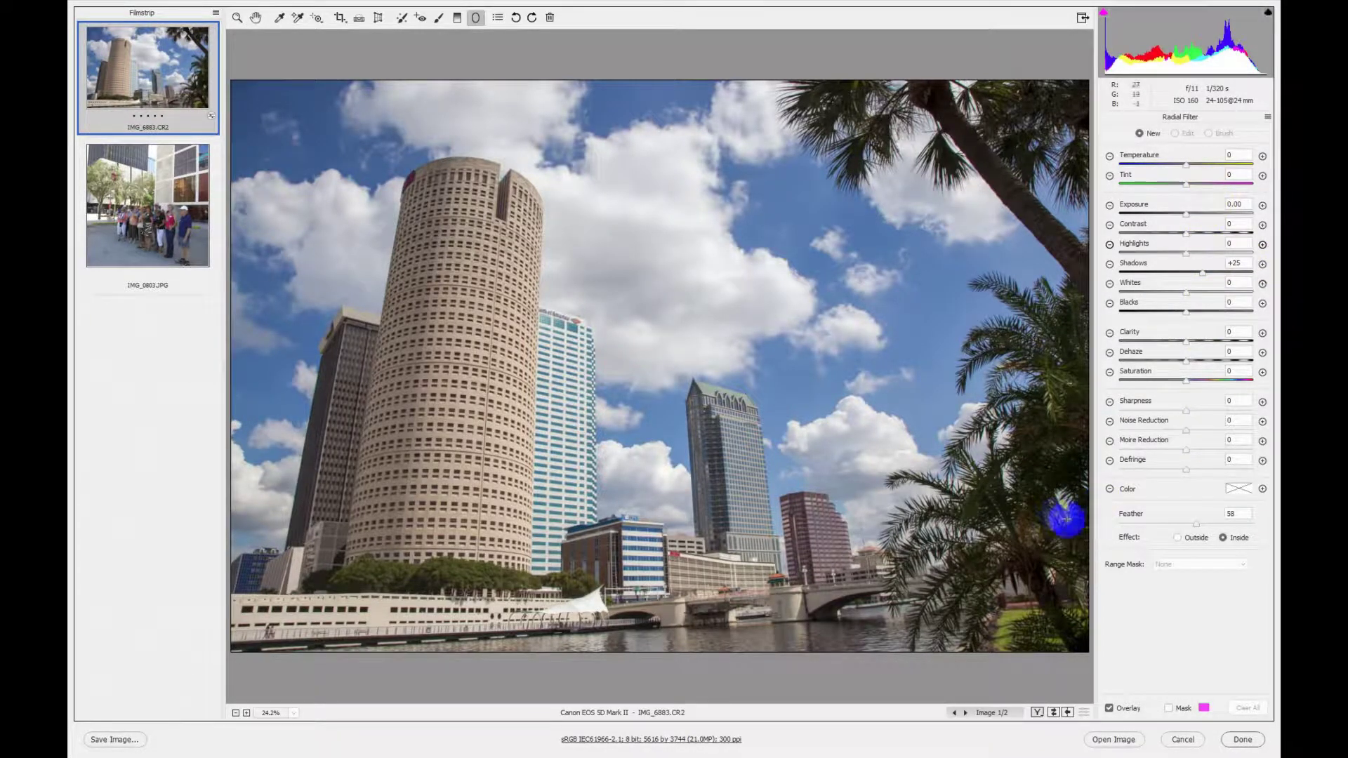
left_click_drag(1032, 473, 1108, 622)
left_click_drag(940, 640, 907, 626)
left_click_drag(1065, 478, 1027, 455)
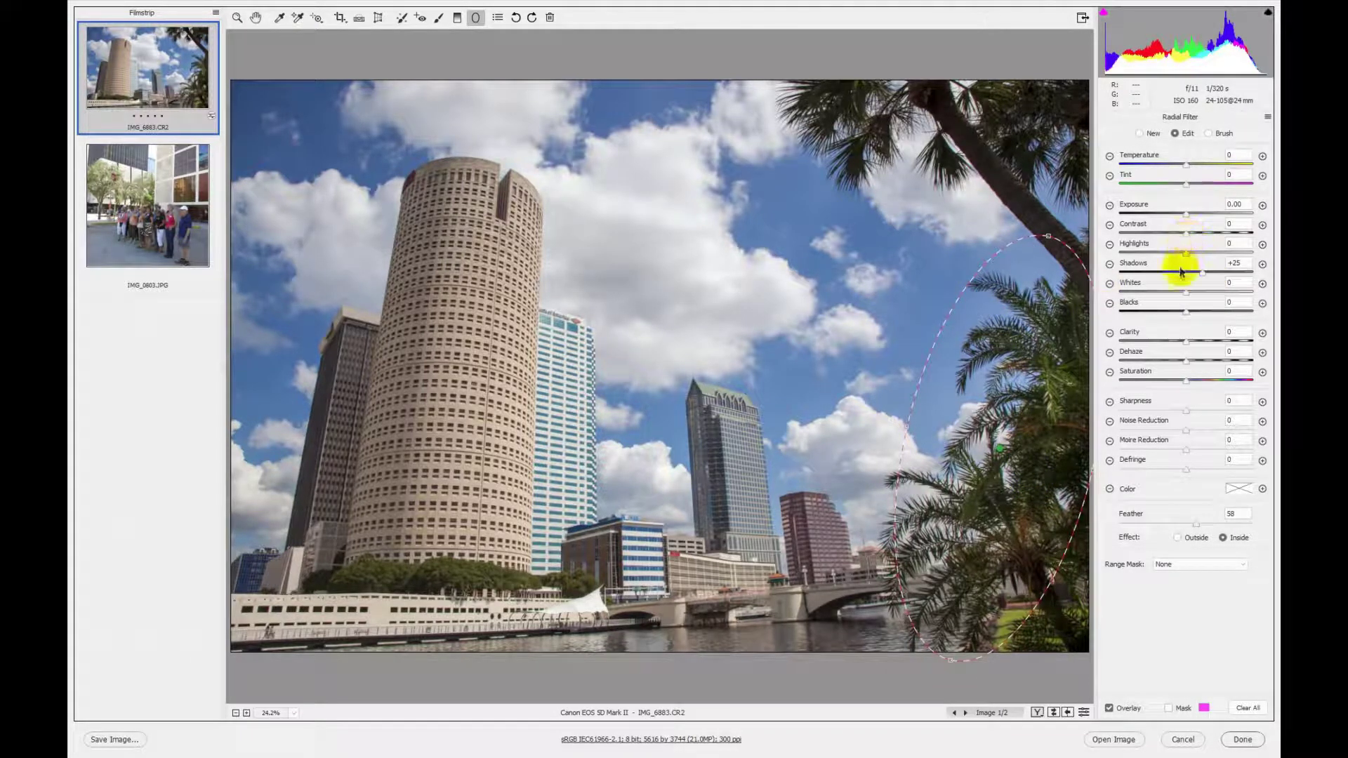
- Set the radial filter's Highlights to -16 and Shadows to +30, and draw a matching ellipse over the upper palm fronds
left_click_drag(1186, 254, 1174, 255)
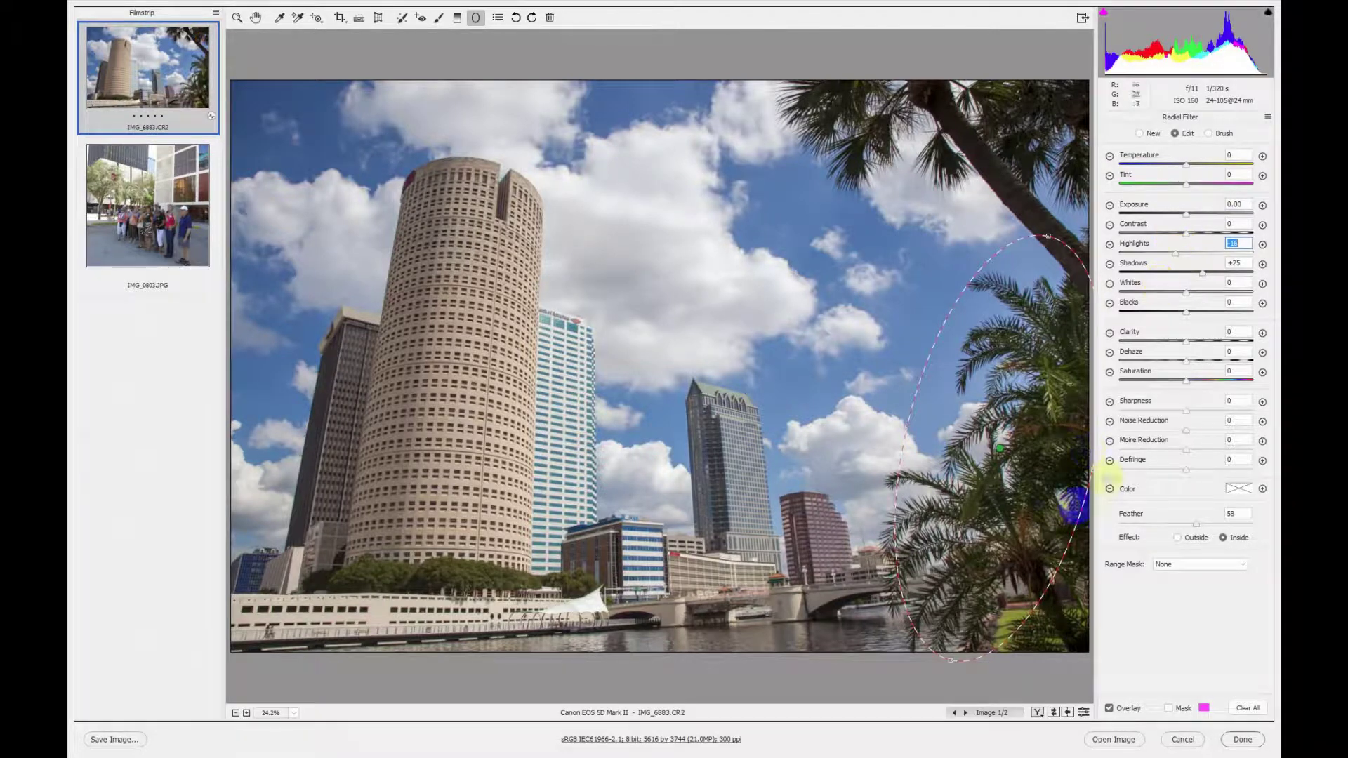
left_click_drag(1198, 271, 1203, 271)
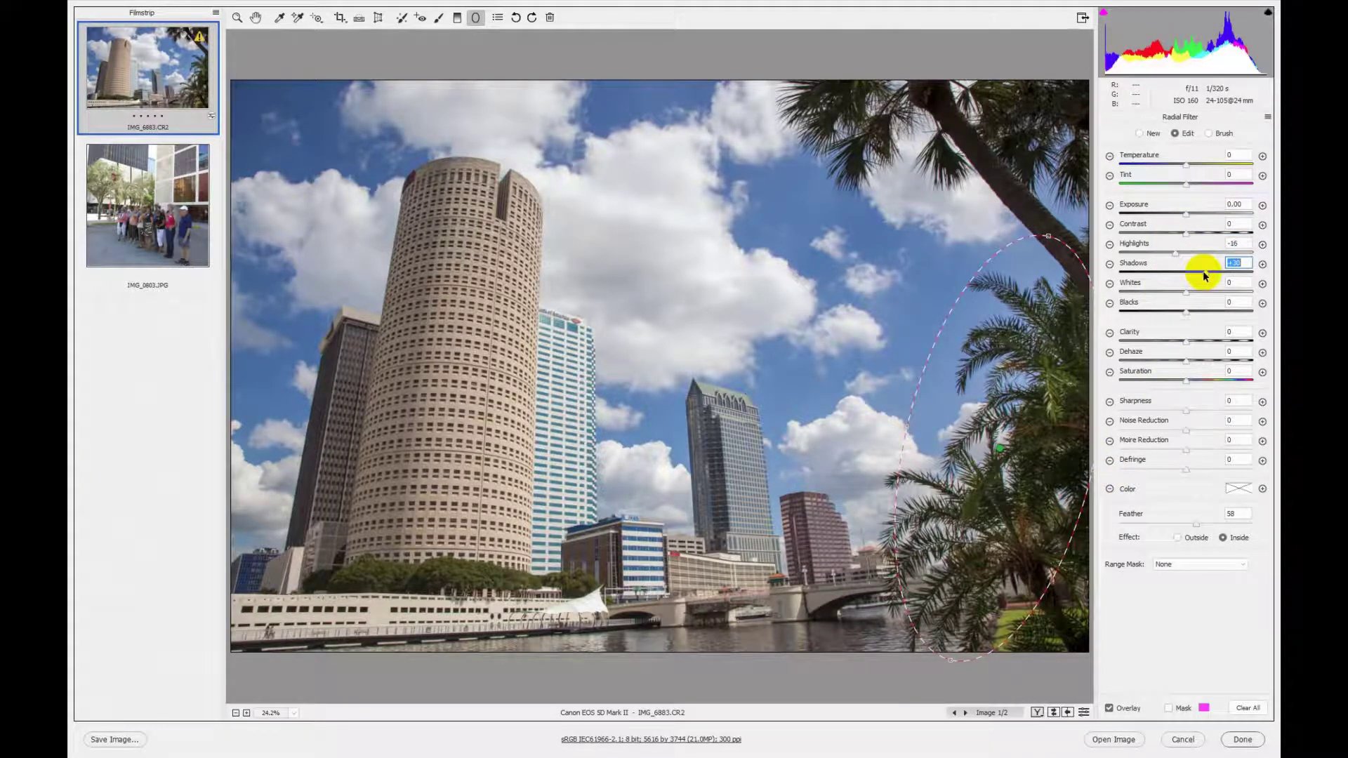
left_click_drag(964, 135, 1075, 171)
key("v")
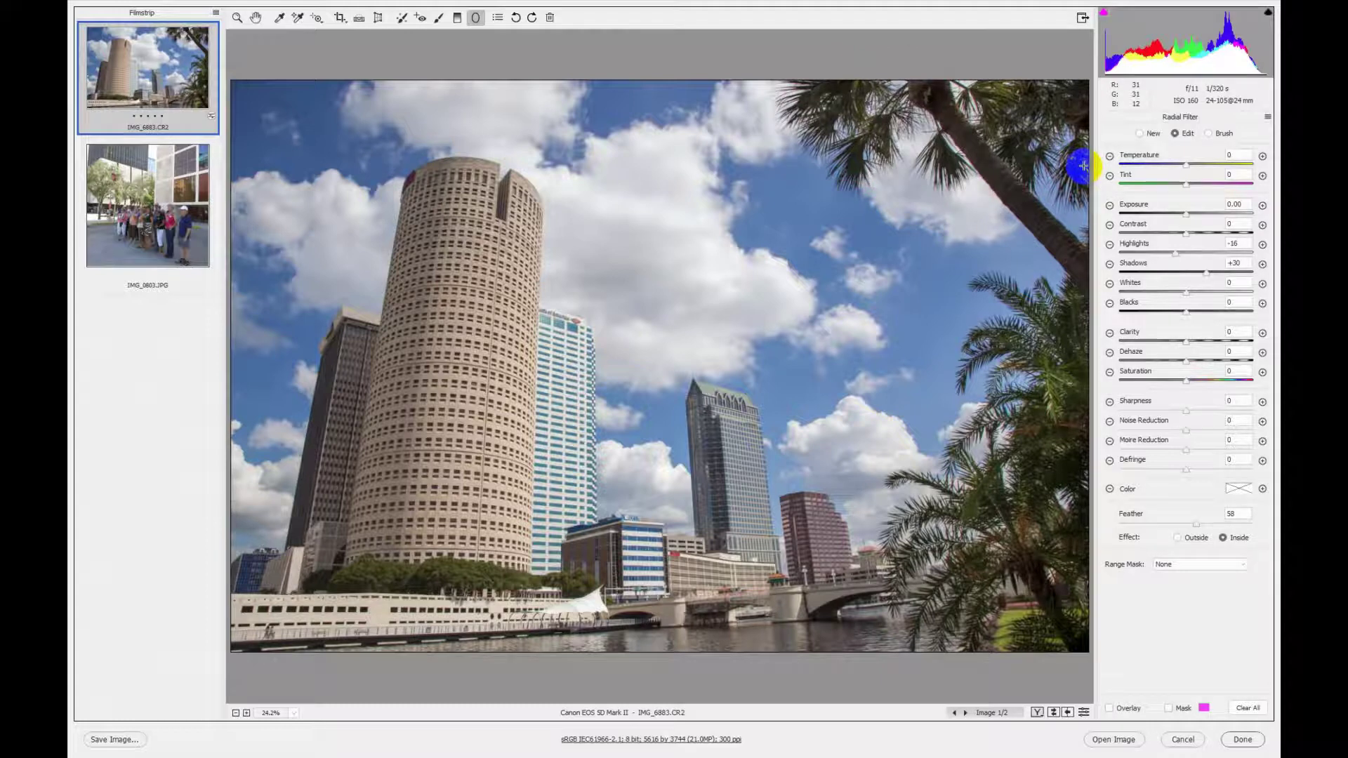
left_click(613, 741)
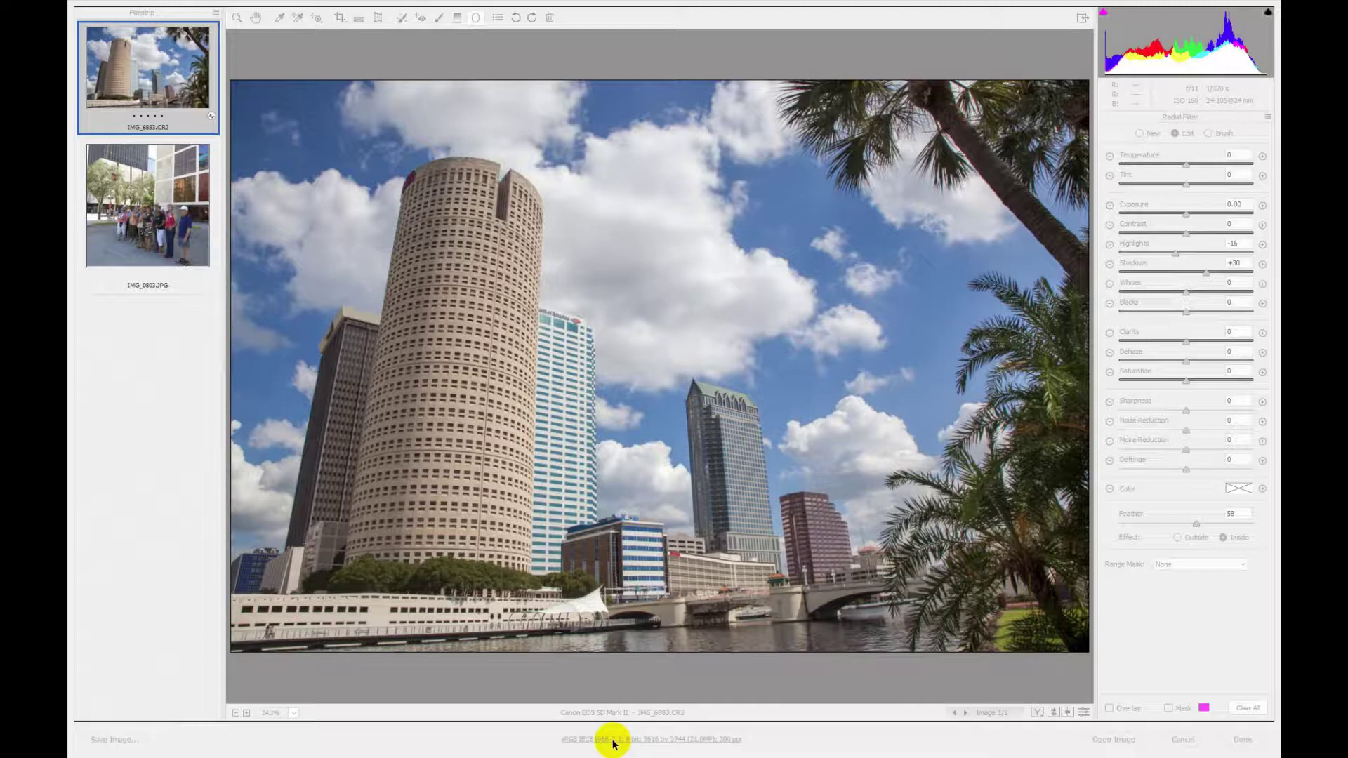
key("Escape")
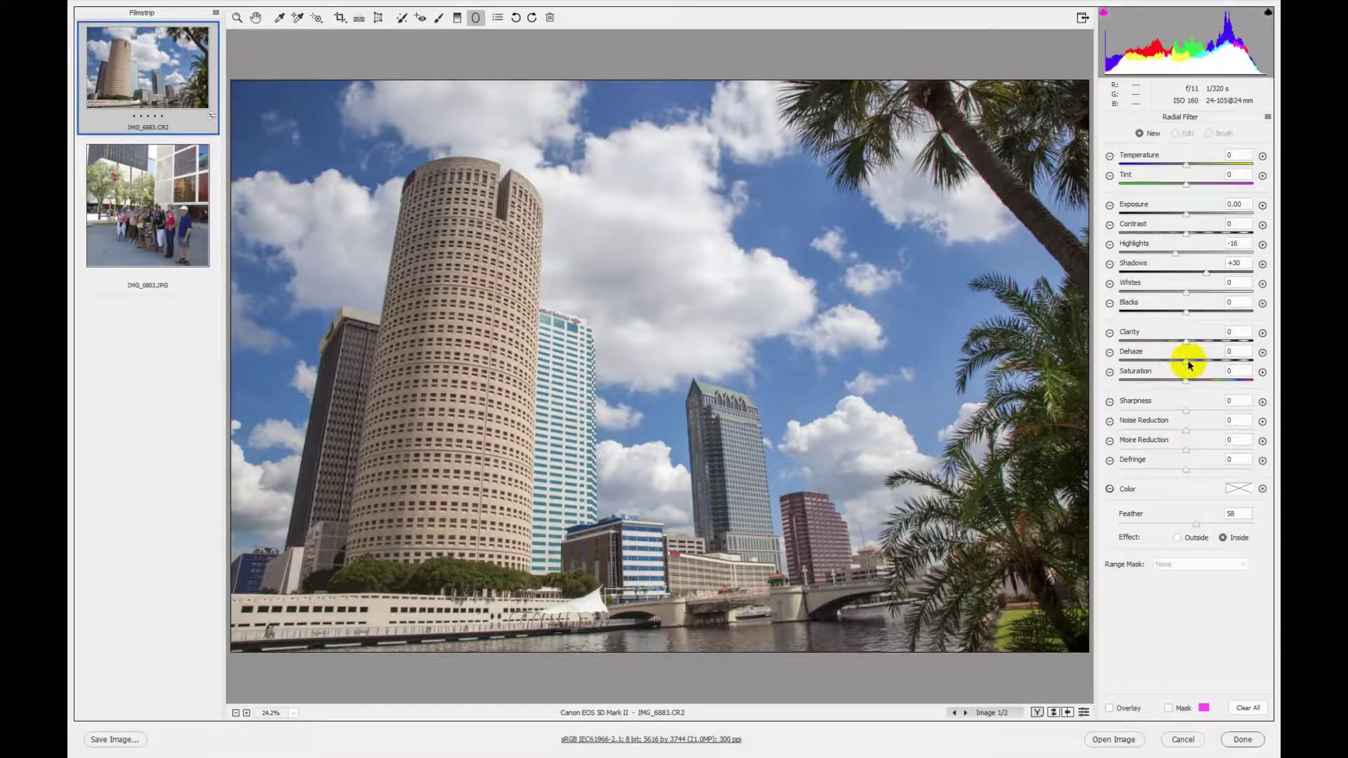
left_click(914, 435)
left_click_drag(1187, 362, 1209, 361)
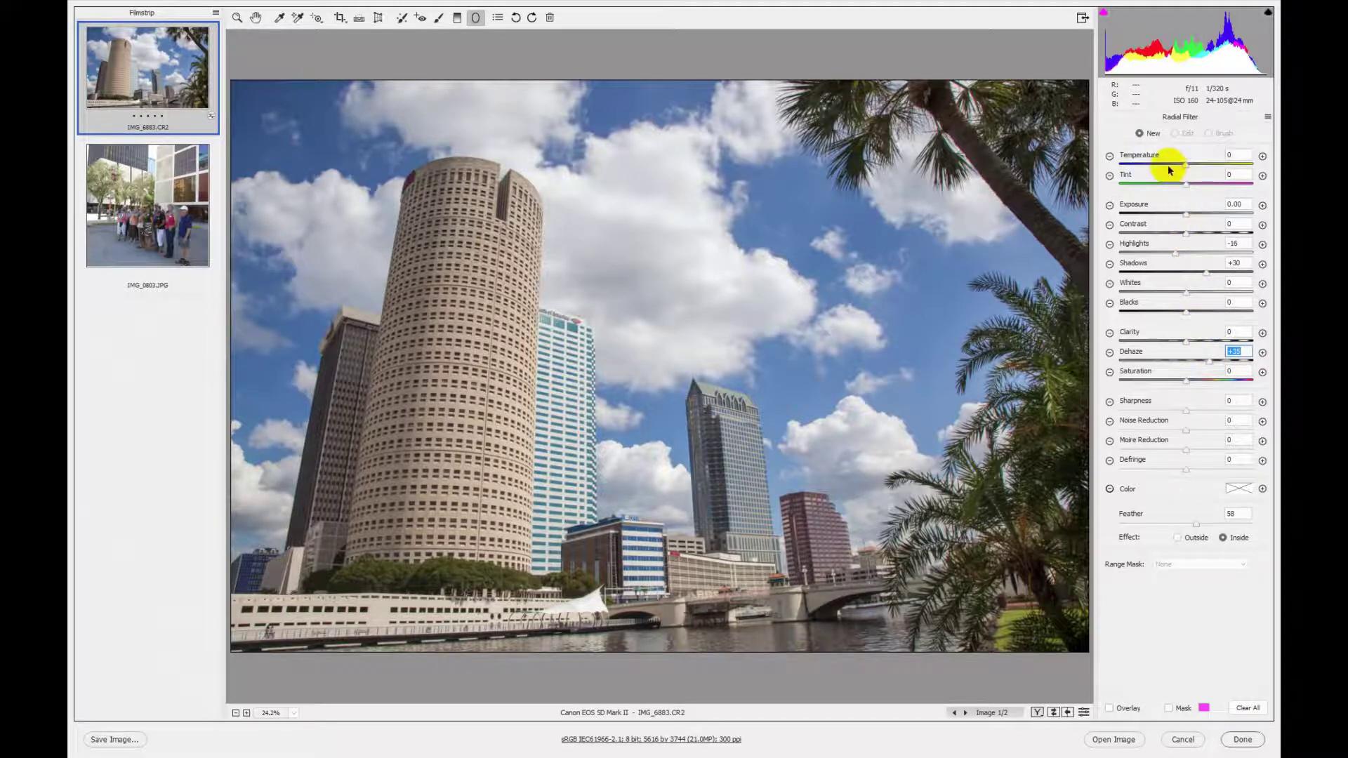
key("z")
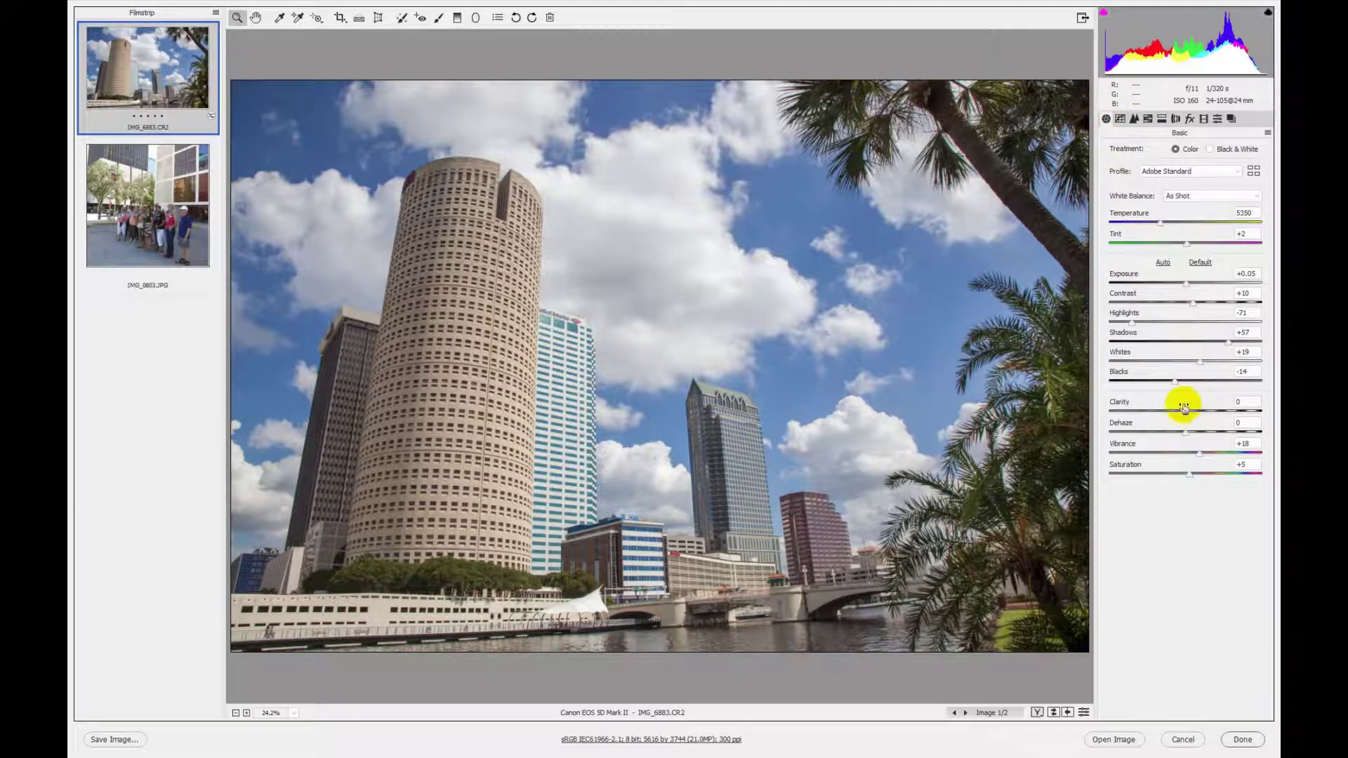
- Set the skyline photo's overall Dehaze to +22 and compare the image with and without the adjustments
left_click_drag(1186, 431, 1205, 436)
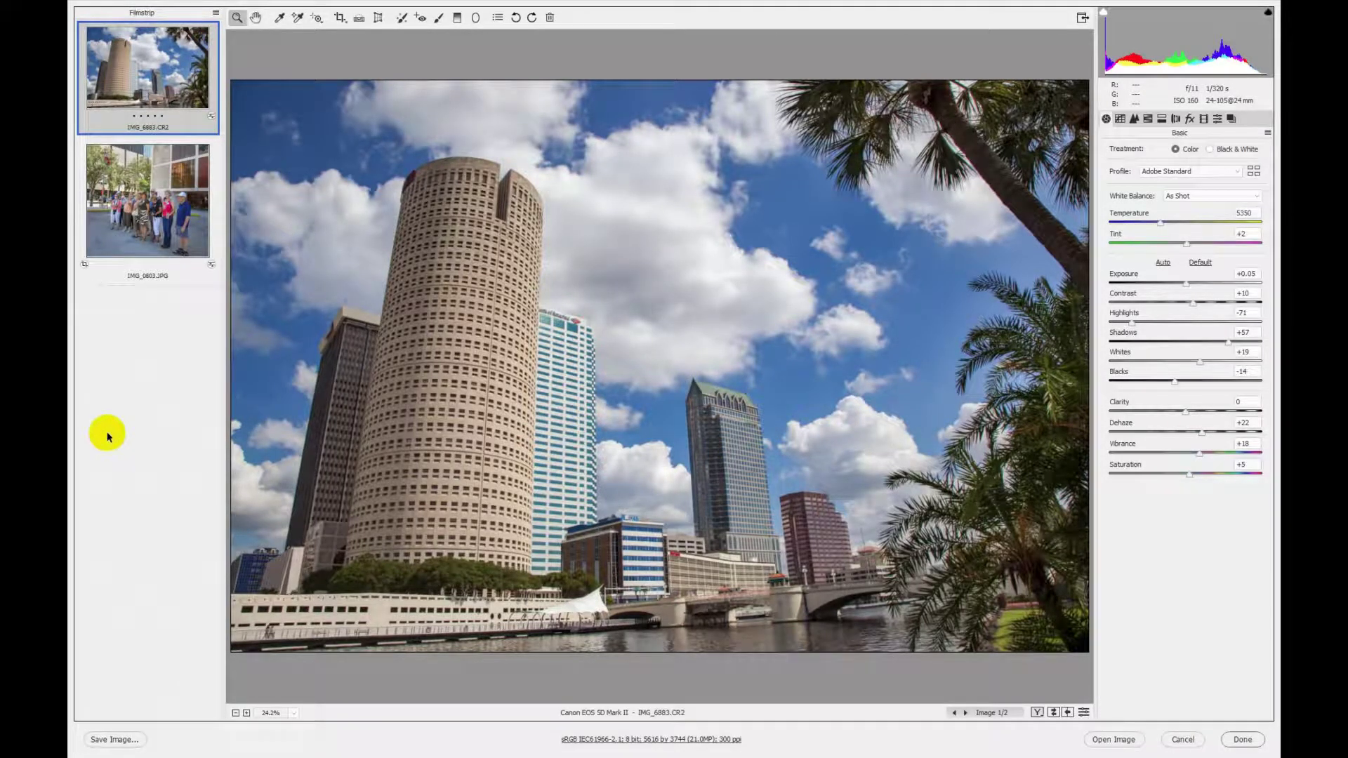
key("p")
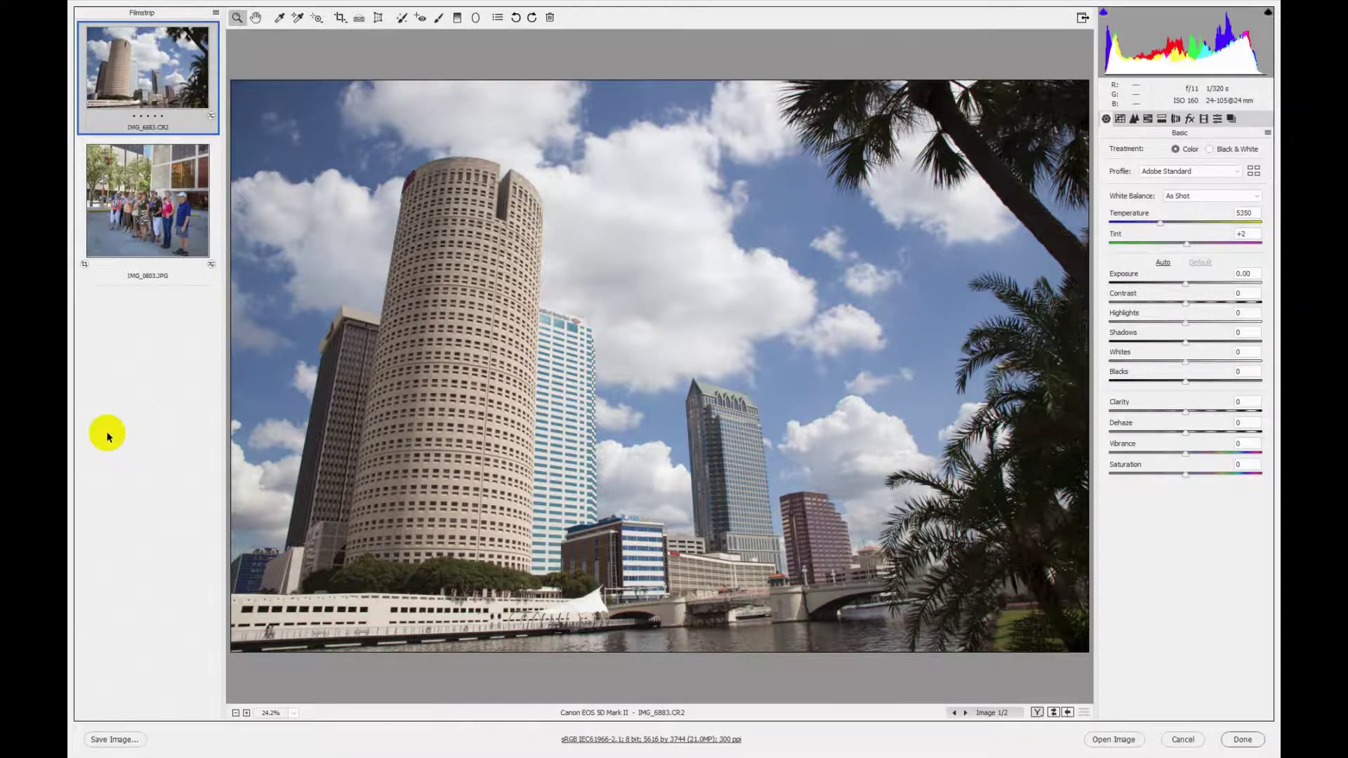
key("p")
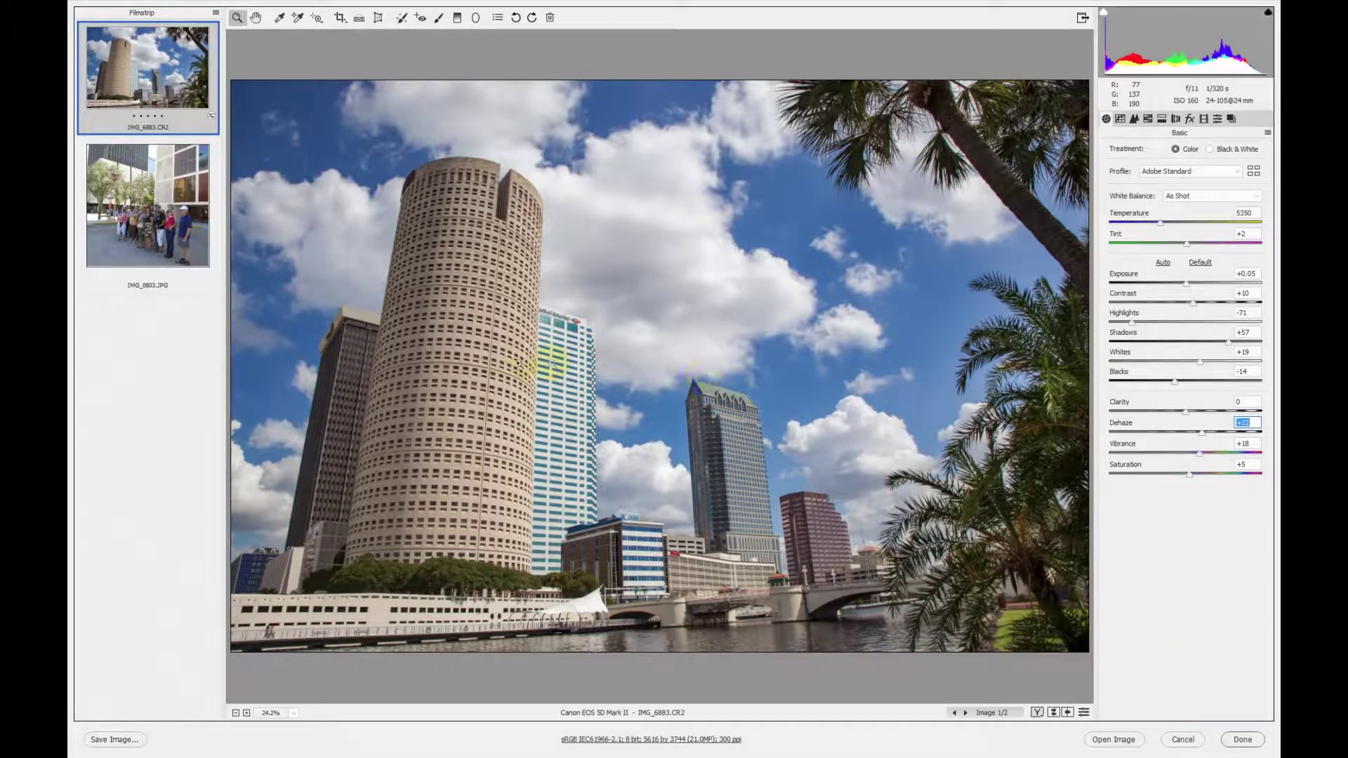
- Switch to IMG_0803.JPG, apply the automatic tone adjustment and raise its Contrast slightly above 0
left_click(169, 222)
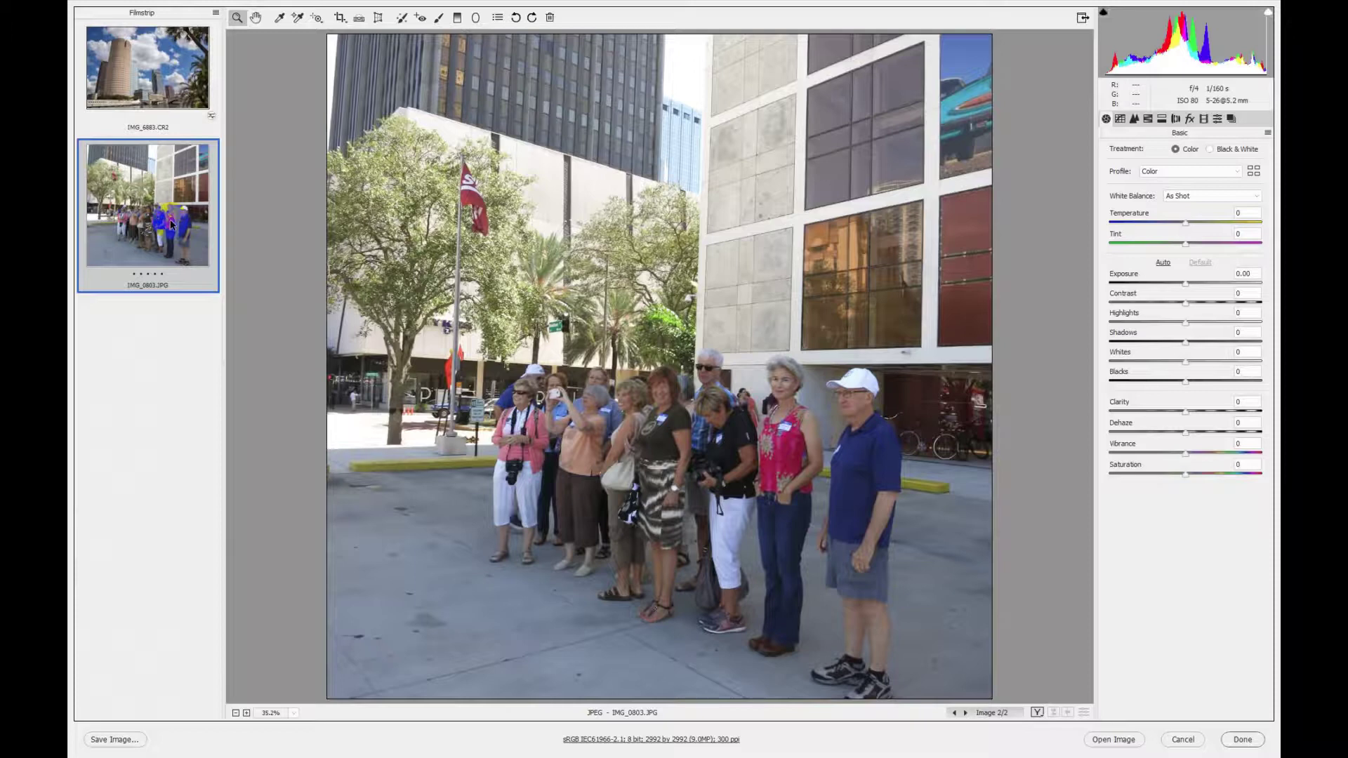
left_click(1163, 263)
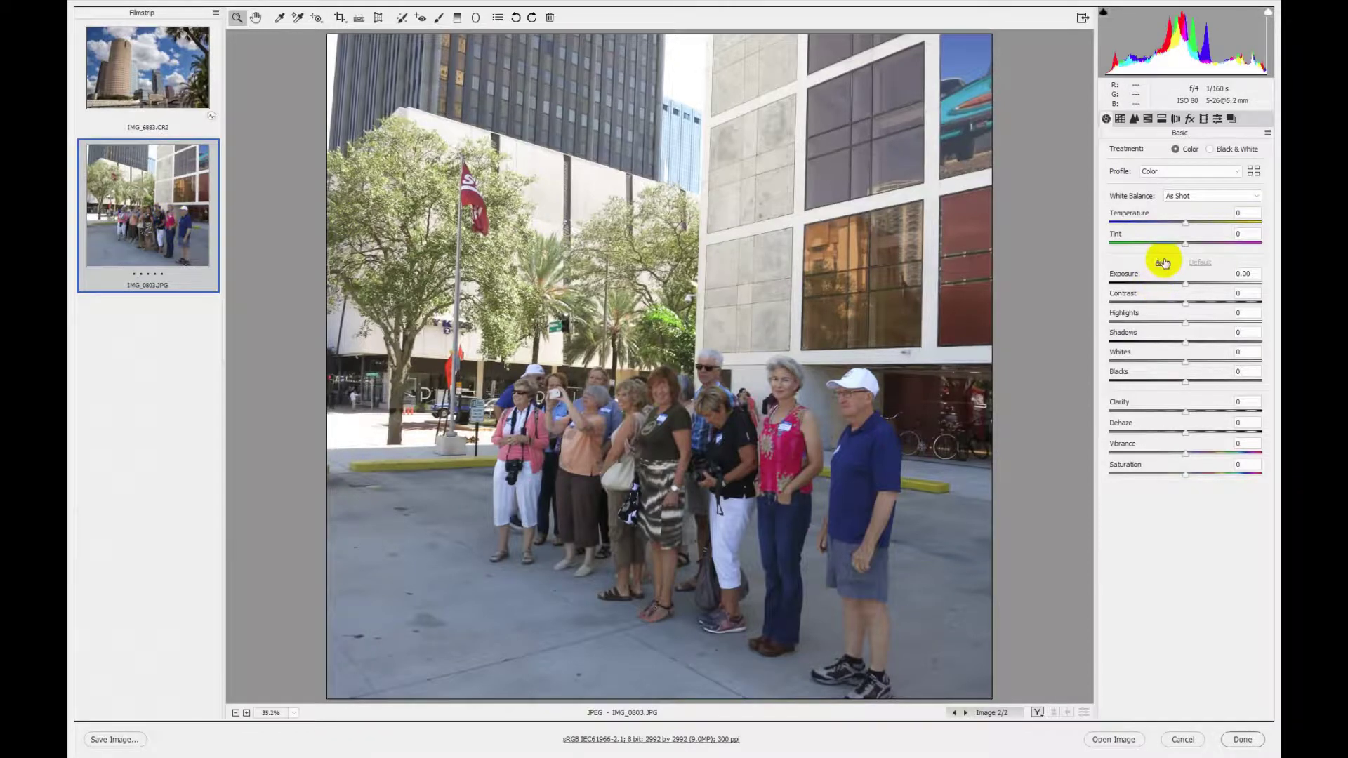
left_click(1163, 262)
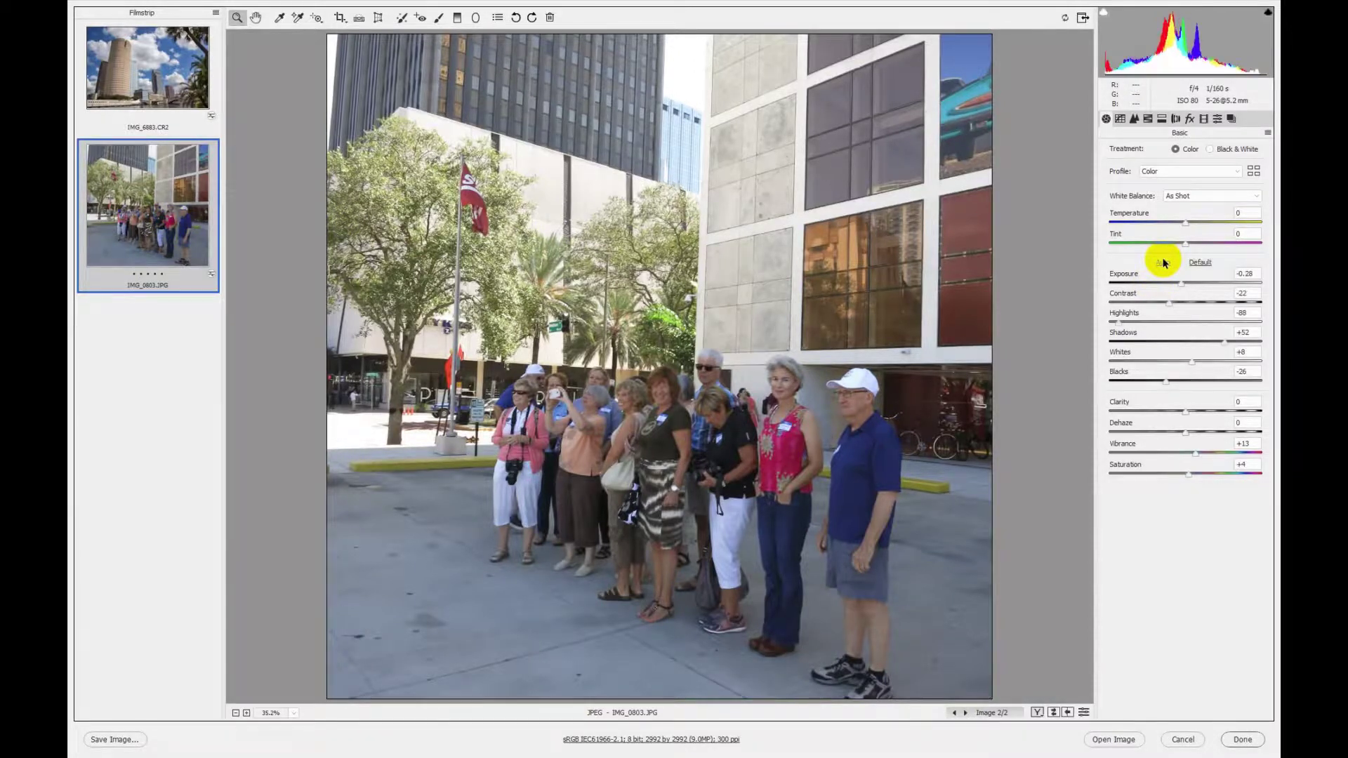
left_click(1179, 304)
left_click_drag(1184, 307, 1188, 306)
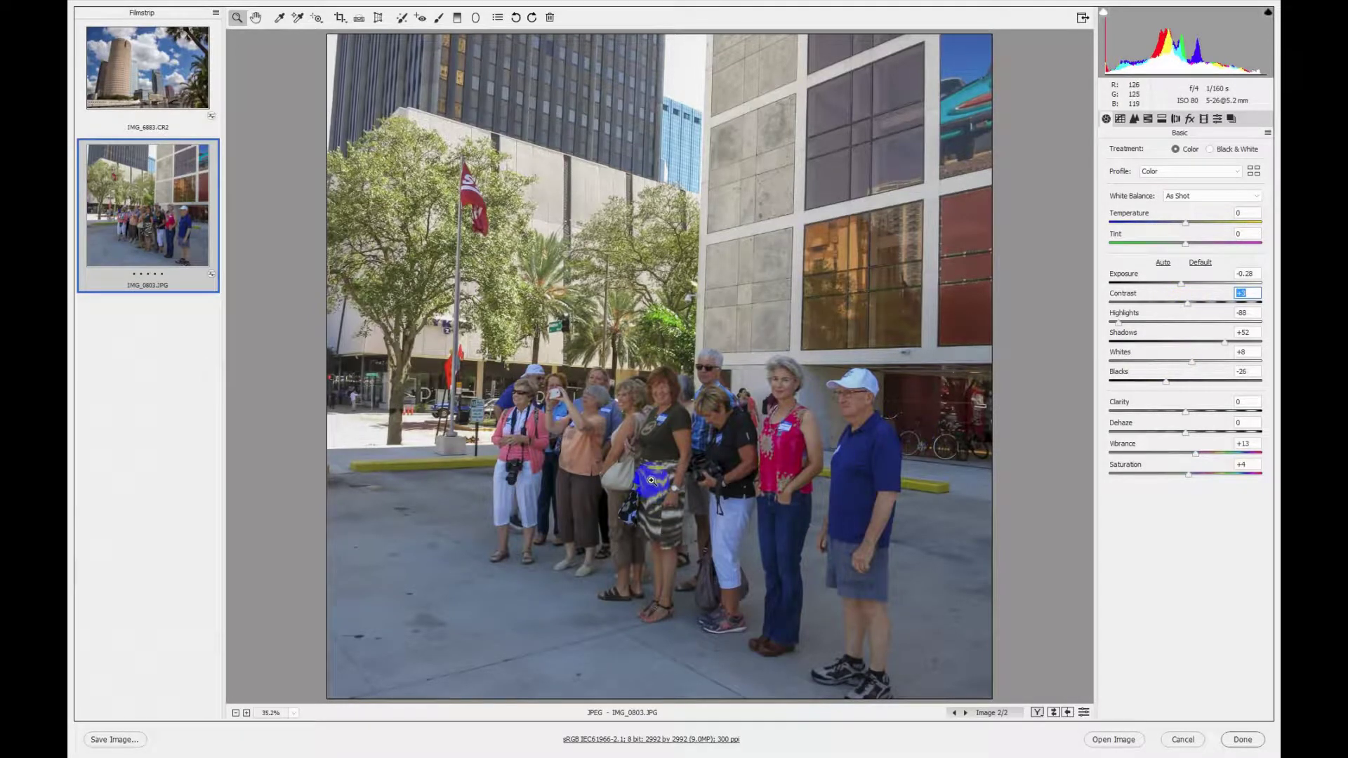
- Draw a wide radial filter with Exposure at +0.50 centred on the group of people
key("j")
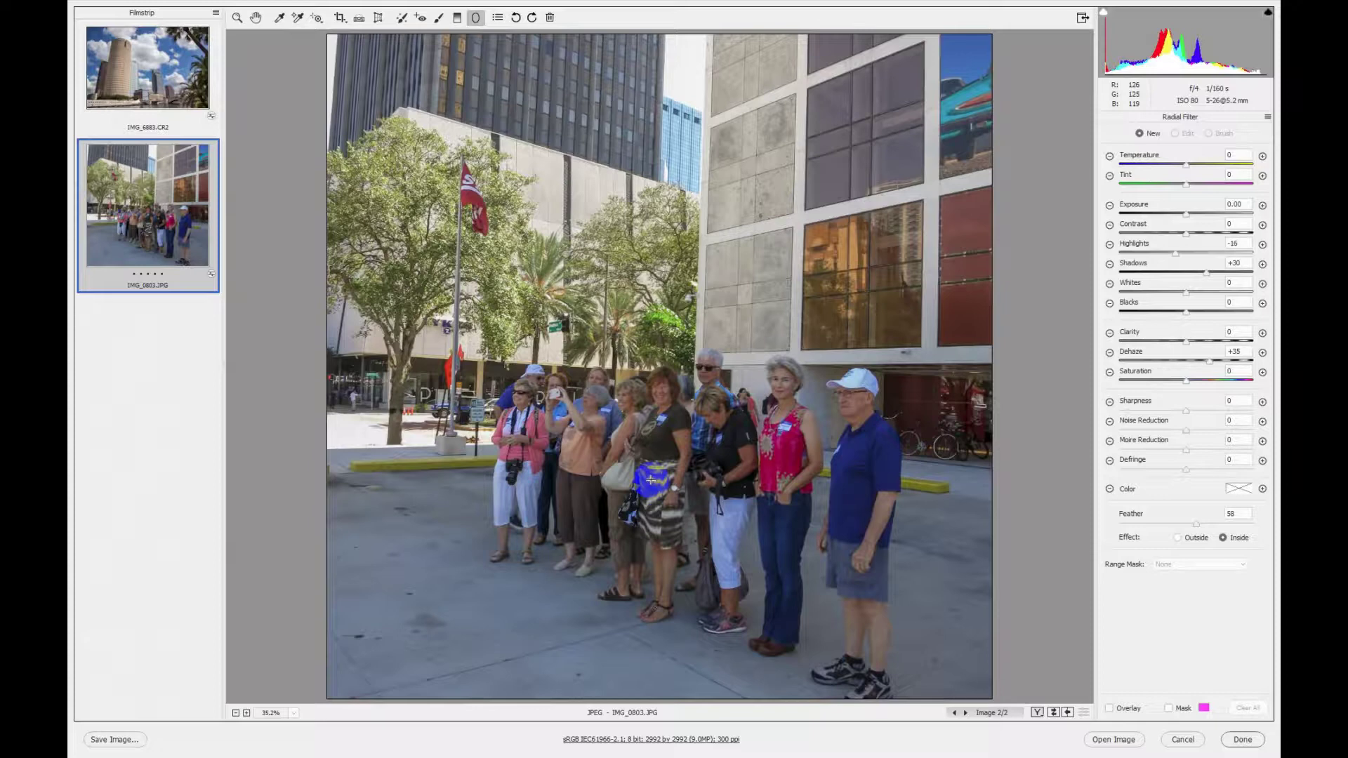
left_click(1263, 205)
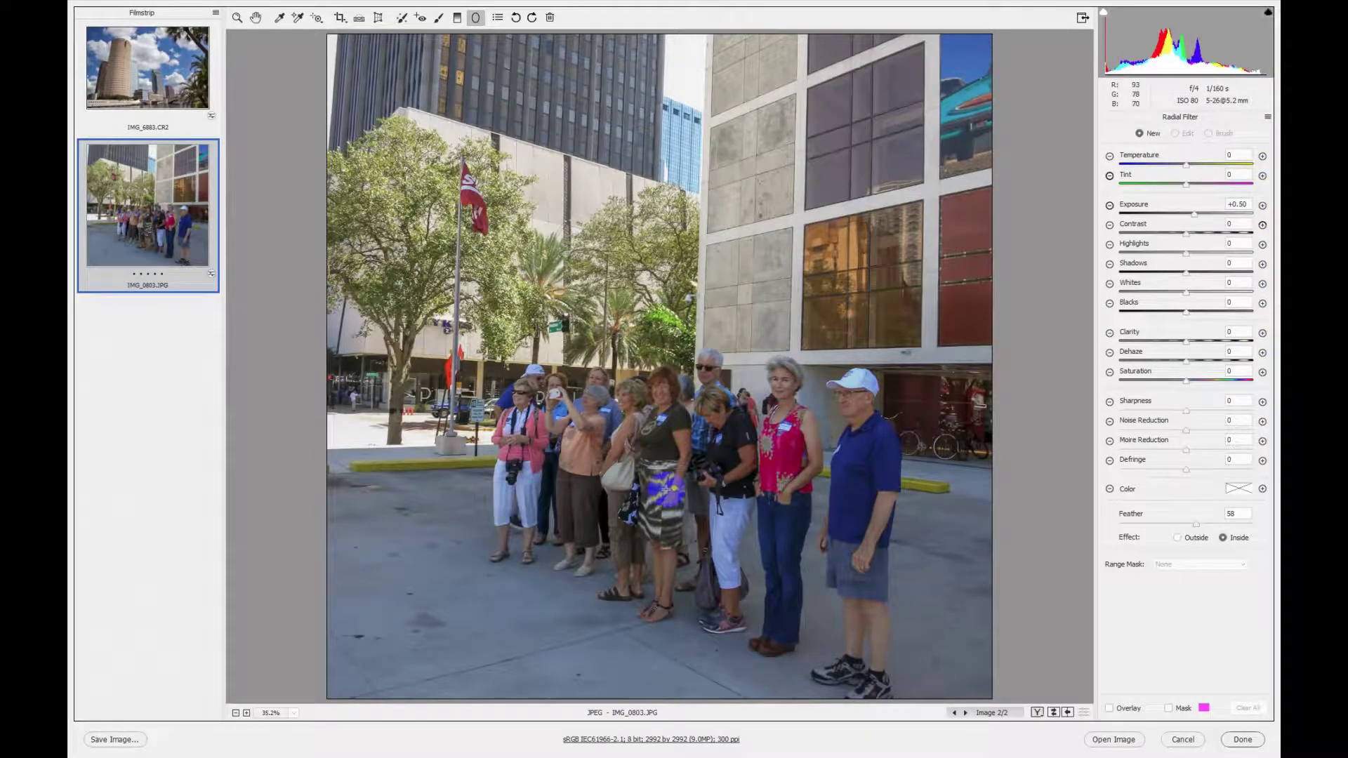
left_click_drag(655, 482, 902, 609)
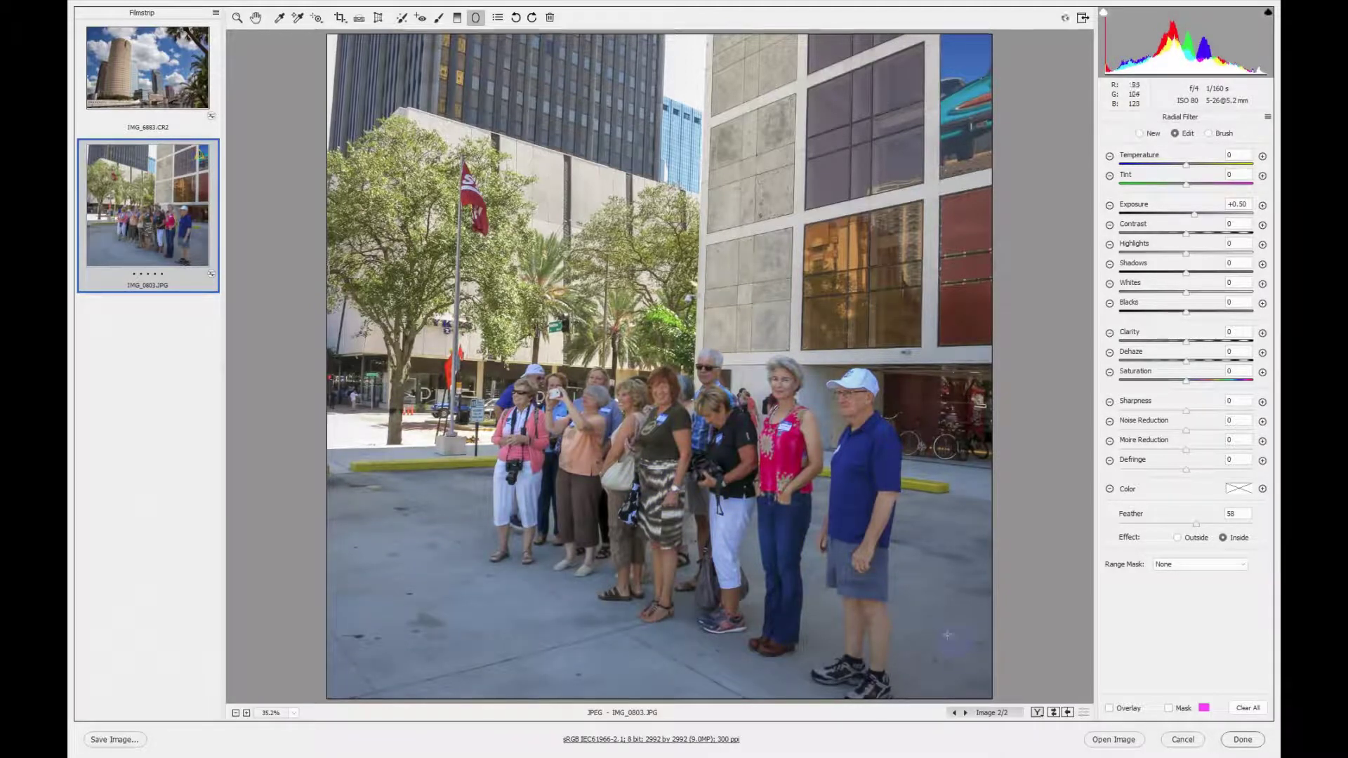
key("v")
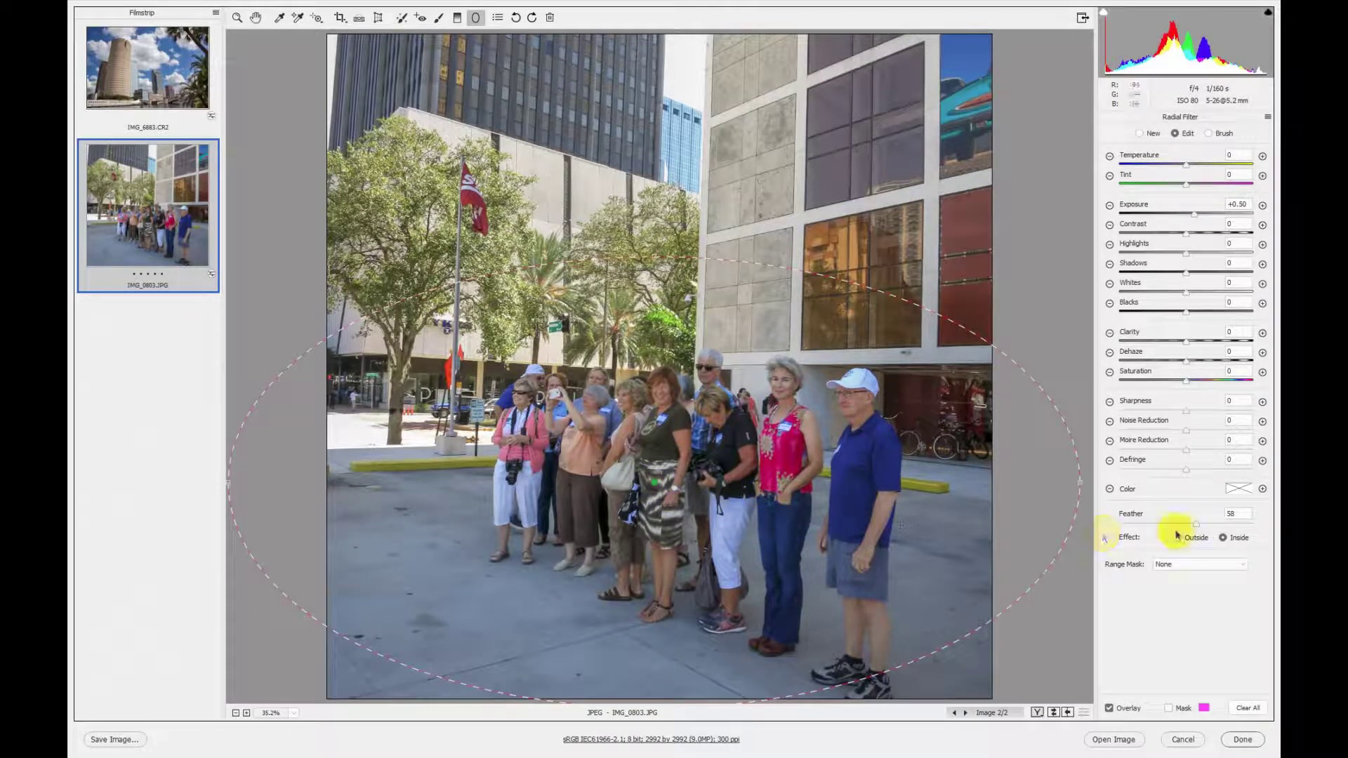
- Narrow the radial filter's ellipse to fit closer around the group and set its Exposure to +0.70
left_click_drag(1080, 482, 978, 495)
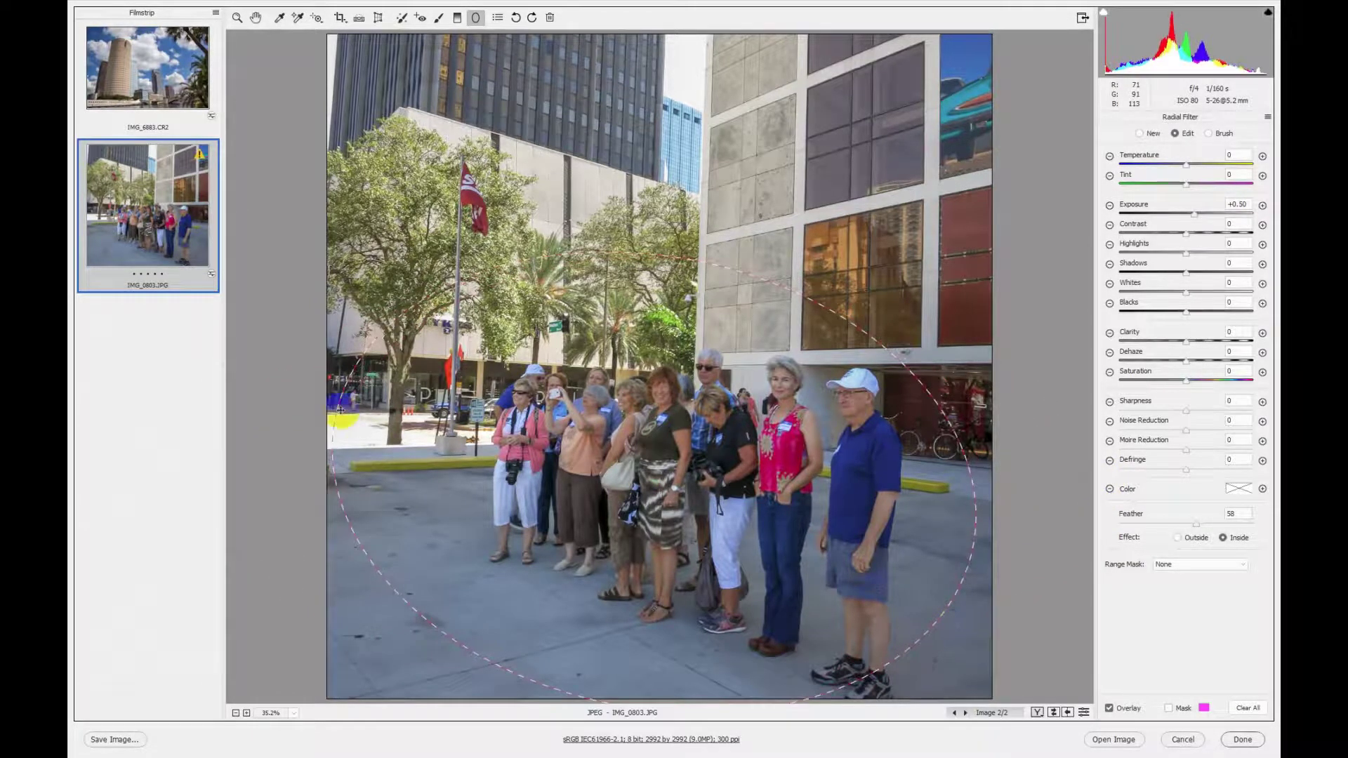
left_click_drag(333, 416, 553, 465)
left_click_drag(1195, 214, 1200, 218)
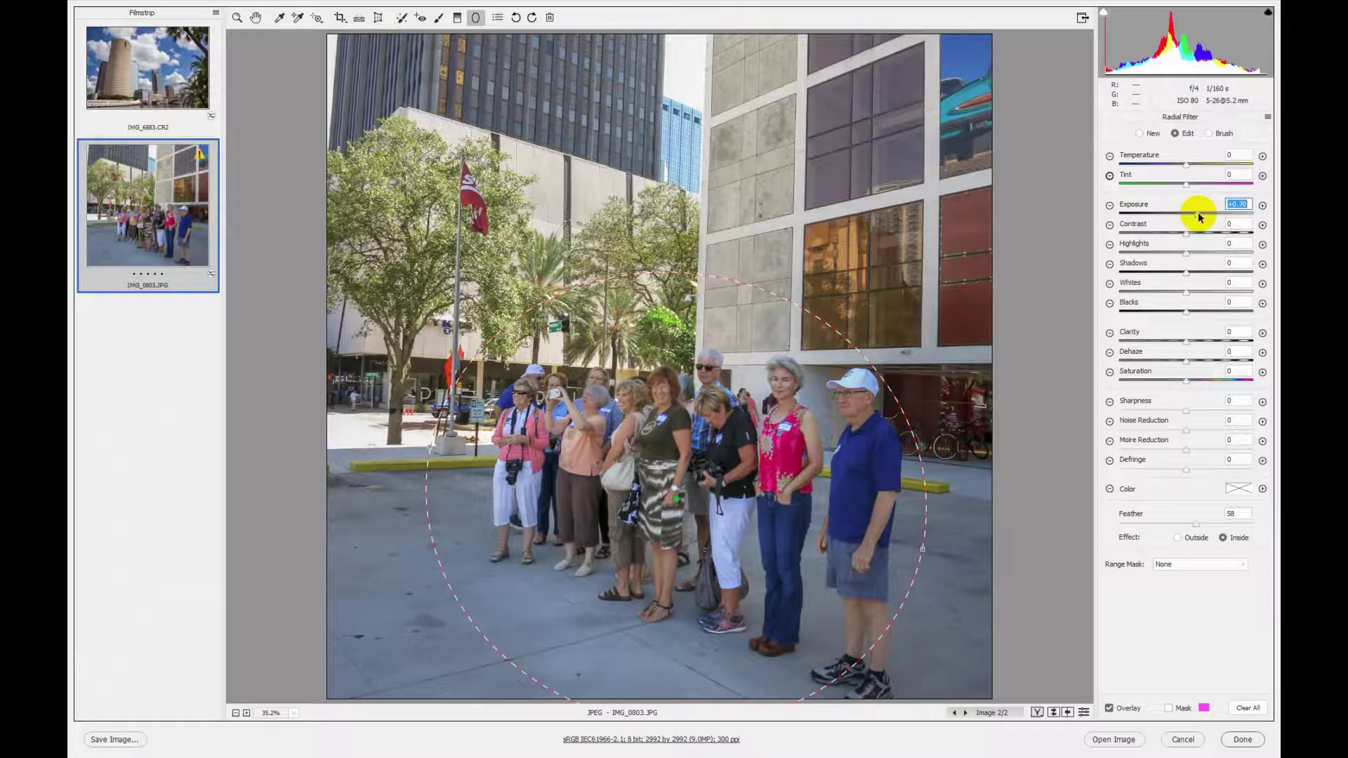
left_click_drag(931, 544, 938, 552)
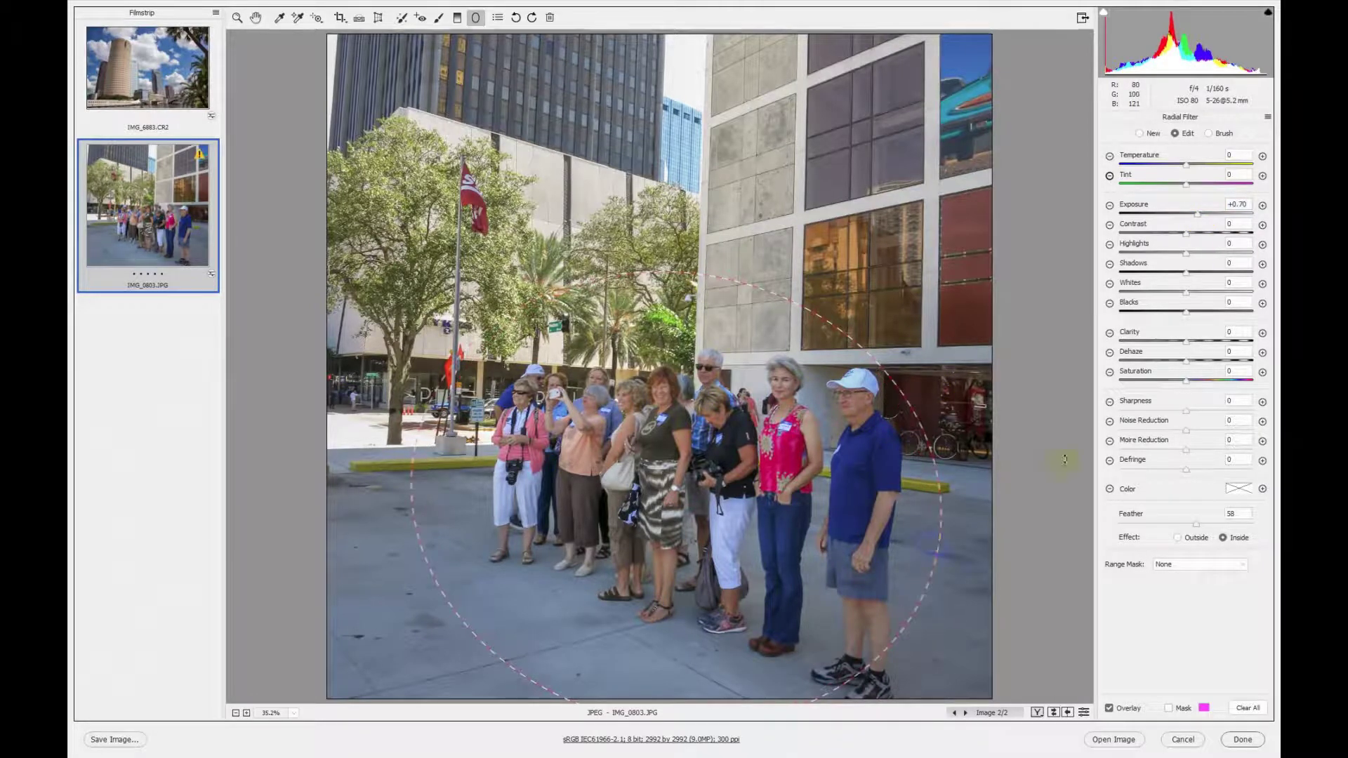
- Set the radial filter's Feather to 55, shift it slightly over the group and check the photo without the filter overlay
left_click(1193, 524)
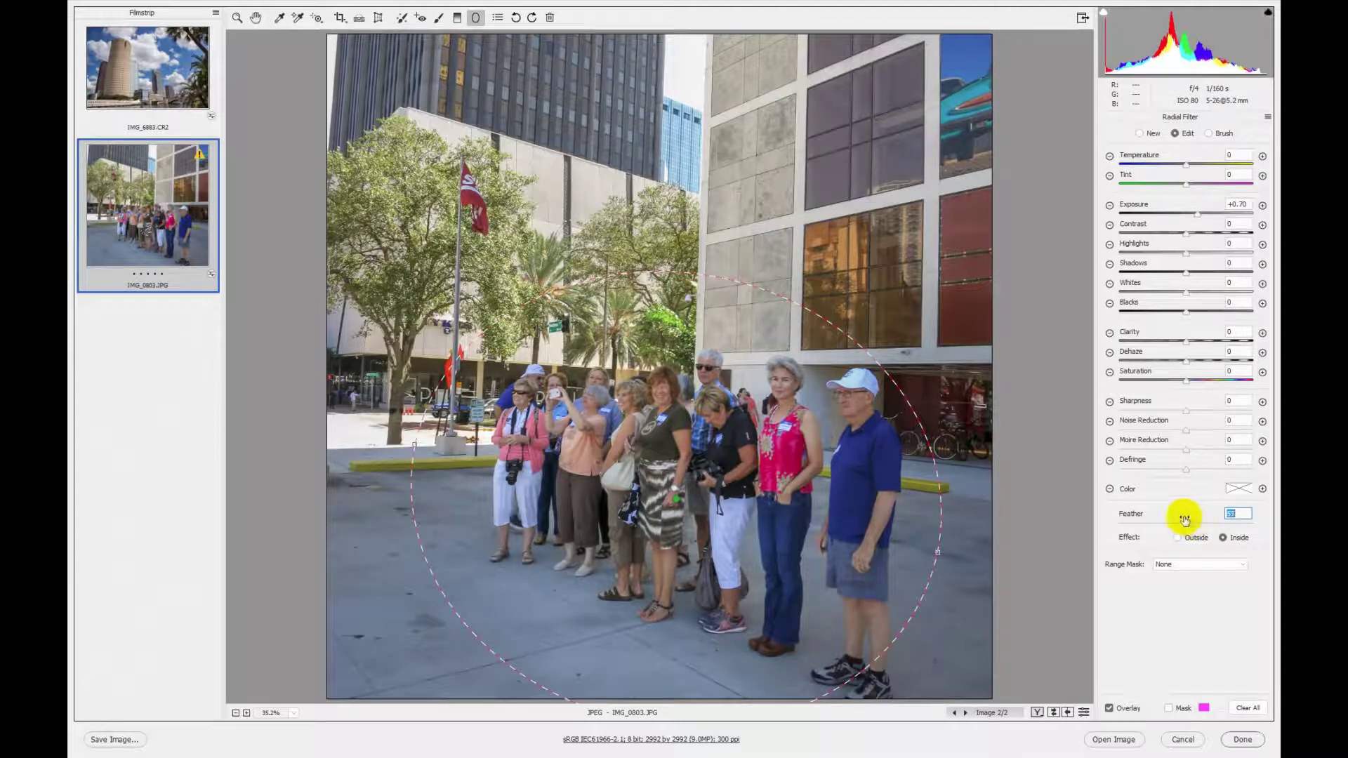
left_click_drag(809, 528, 818, 516)
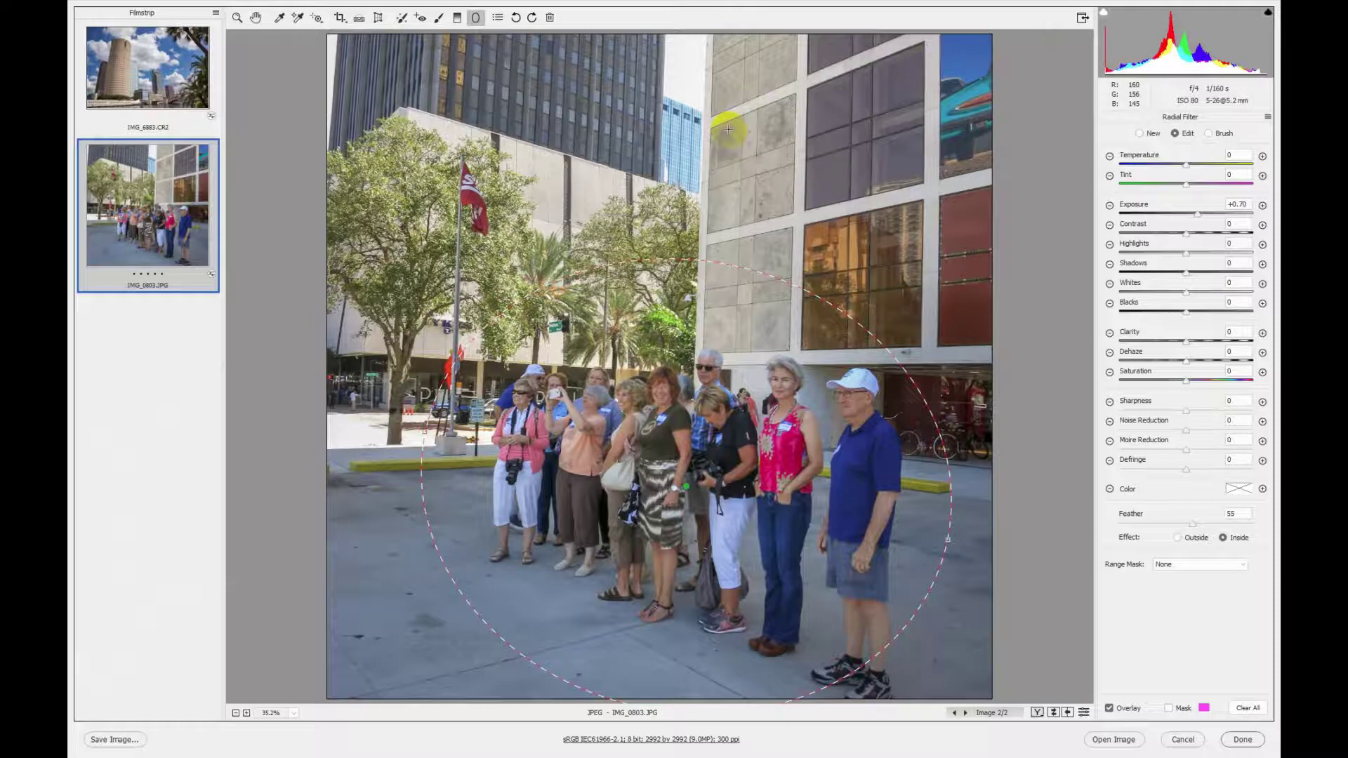
key("v")
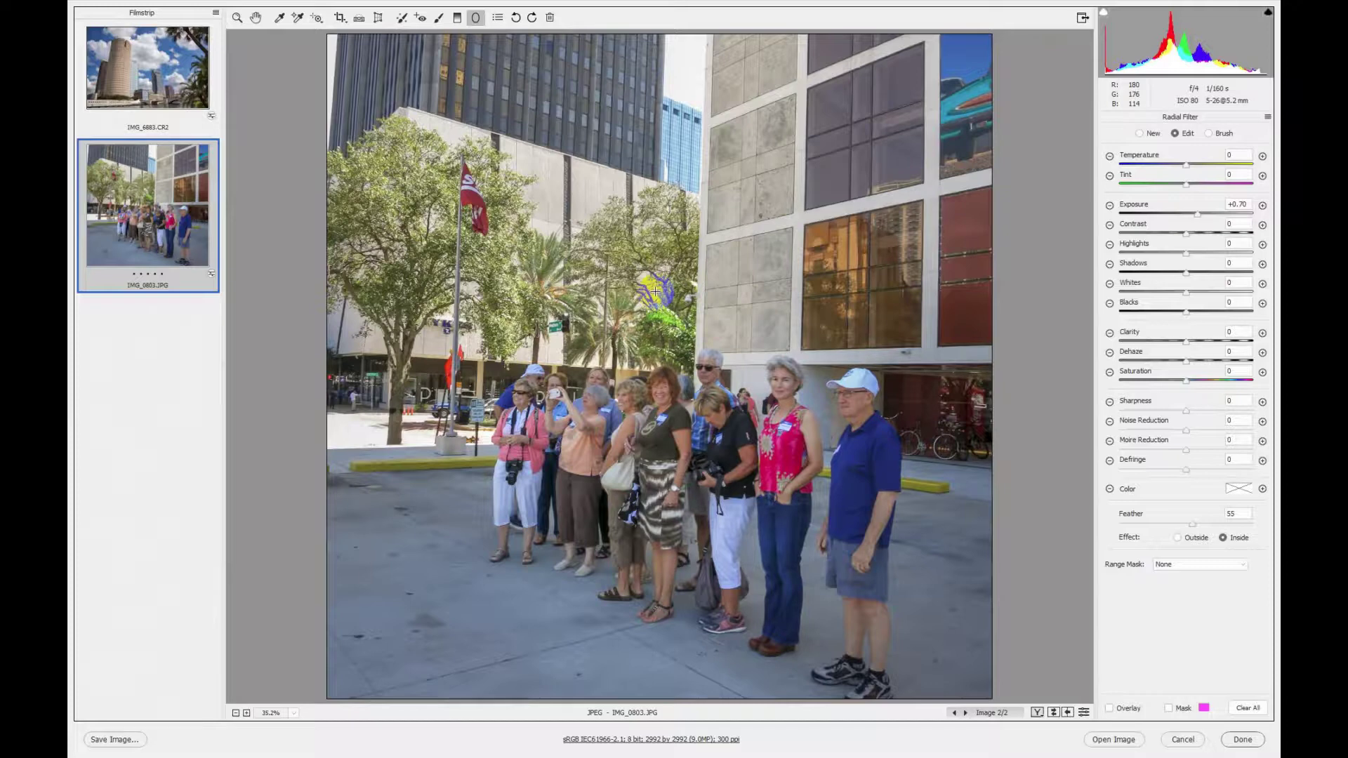
left_click(604, 739)
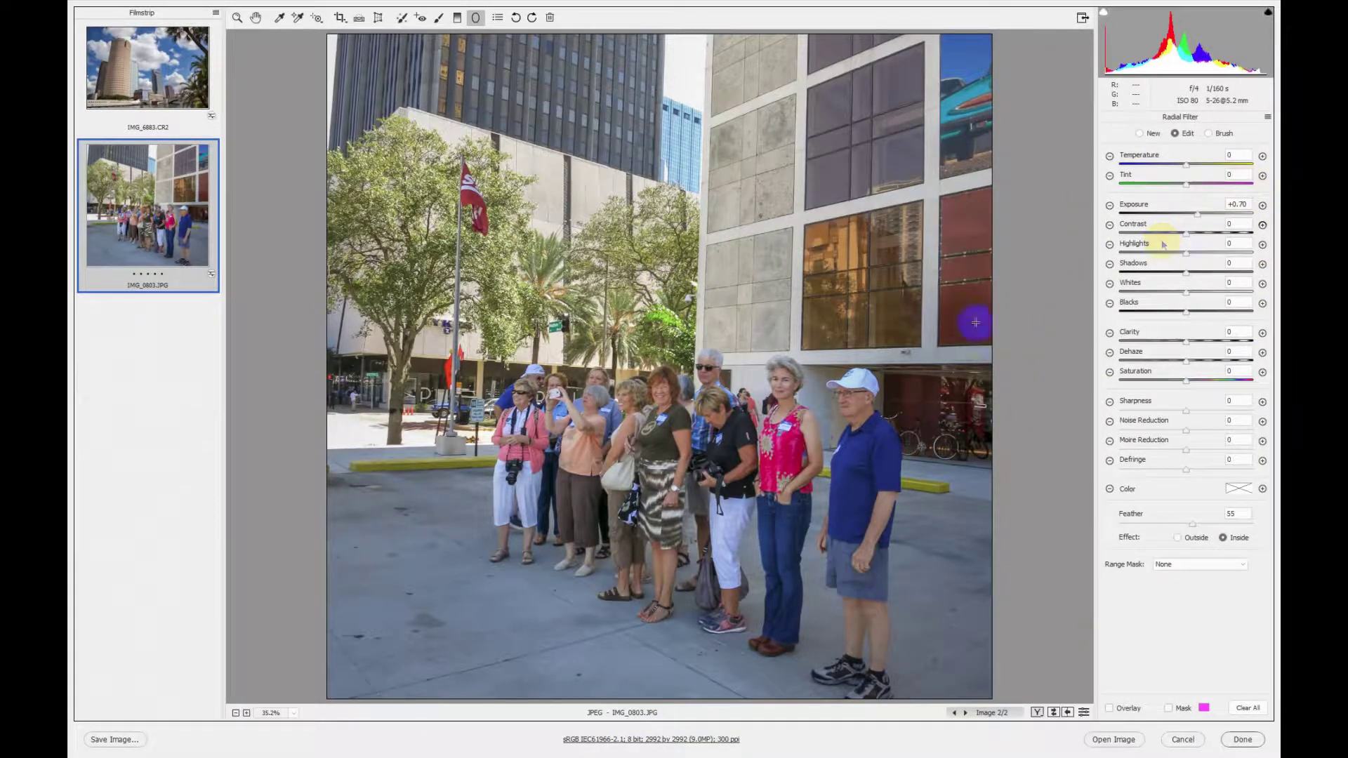
key("v")
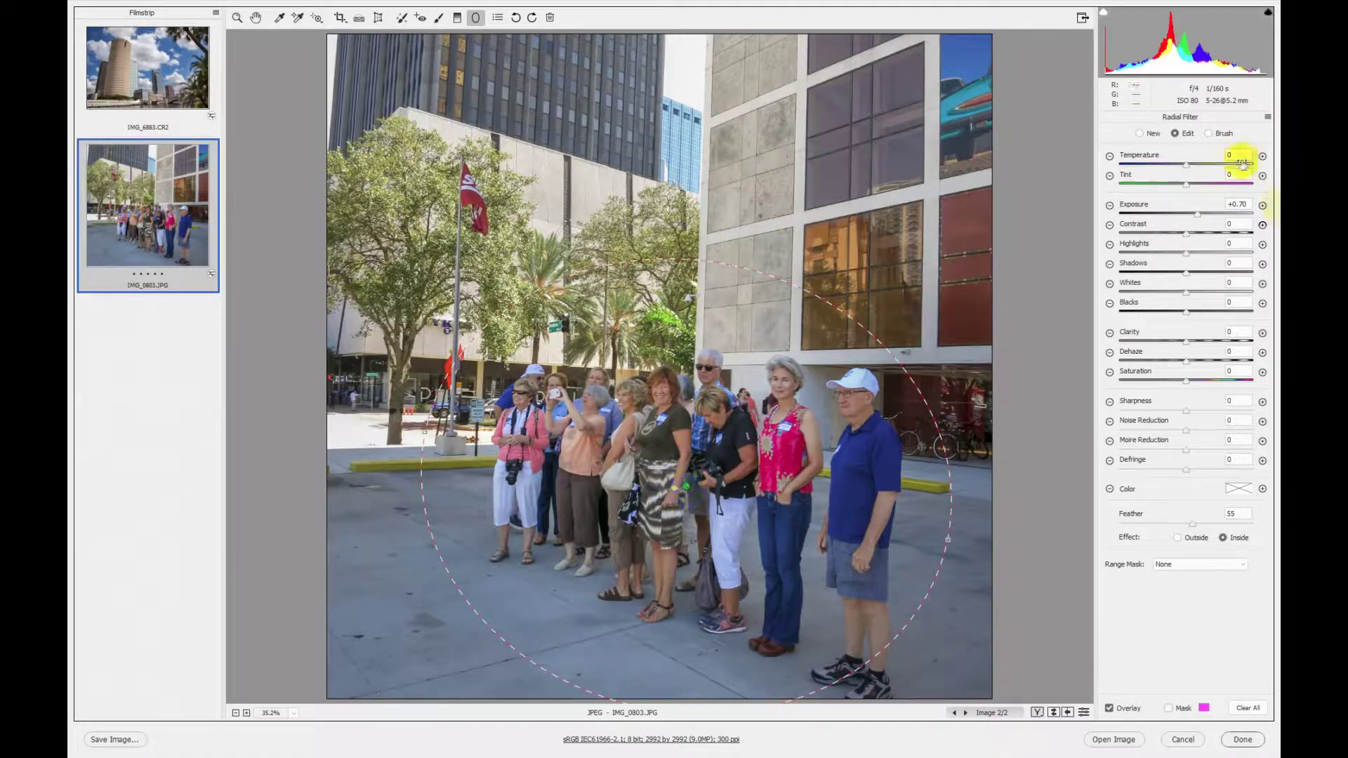
- Set the radial filter's Exposure to +0.90 and hide the filter overlay to check the group
left_click(1199, 212)
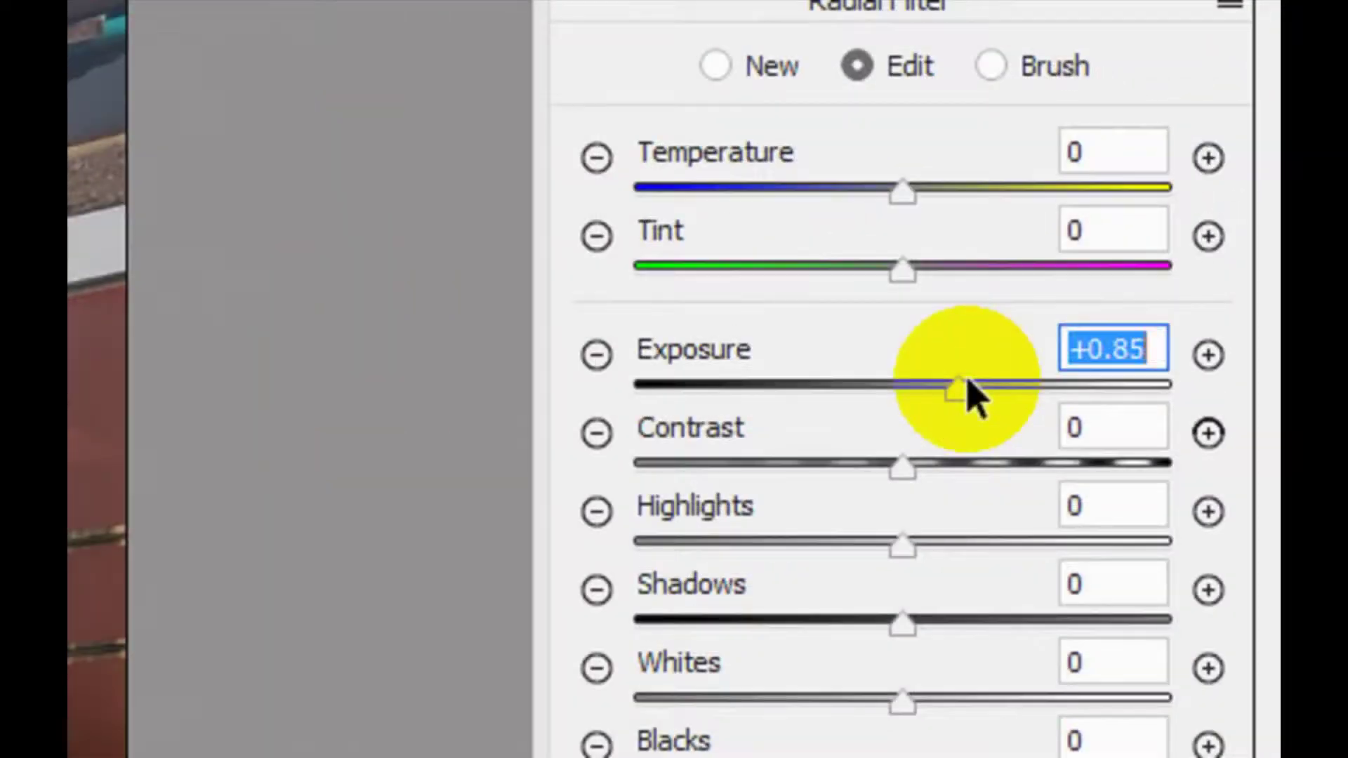
left_click_drag(962, 381, 984, 382)
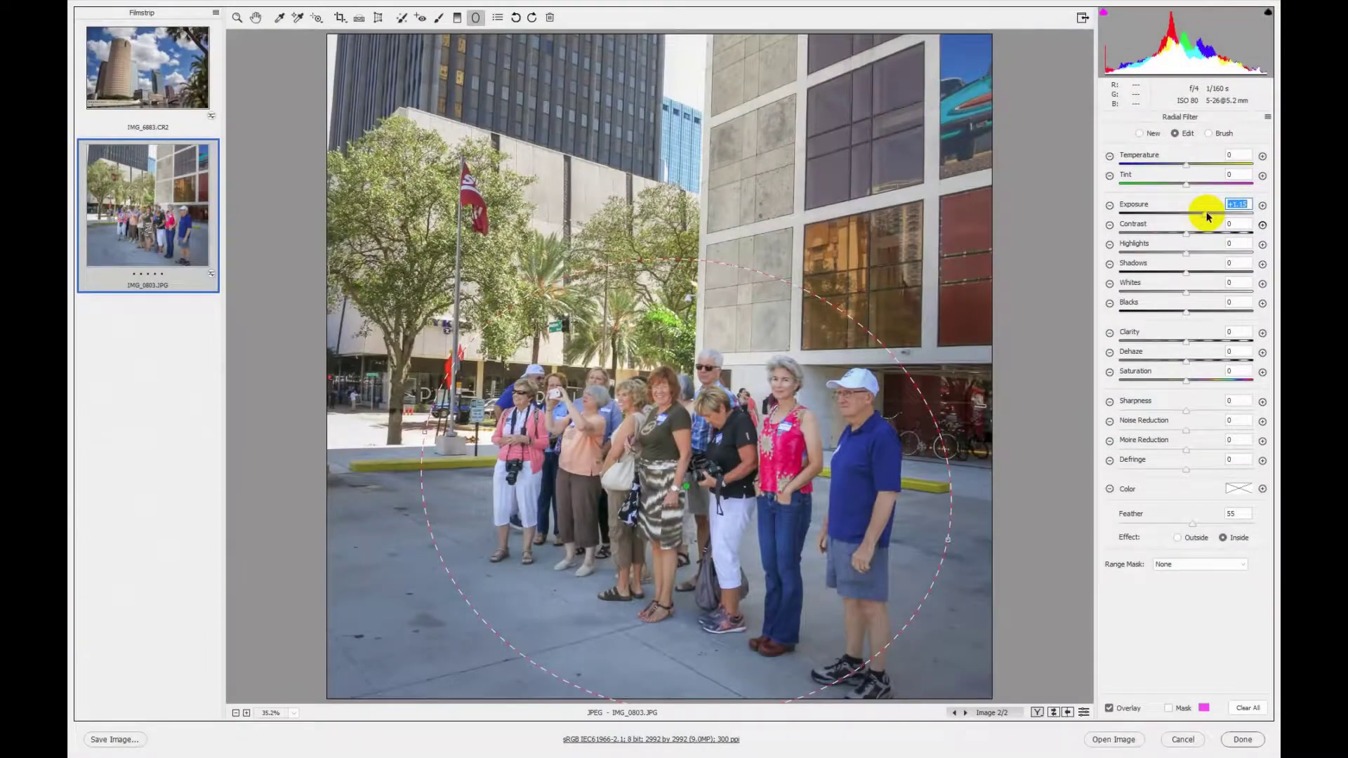
left_click_drag(1204, 212, 1197, 219)
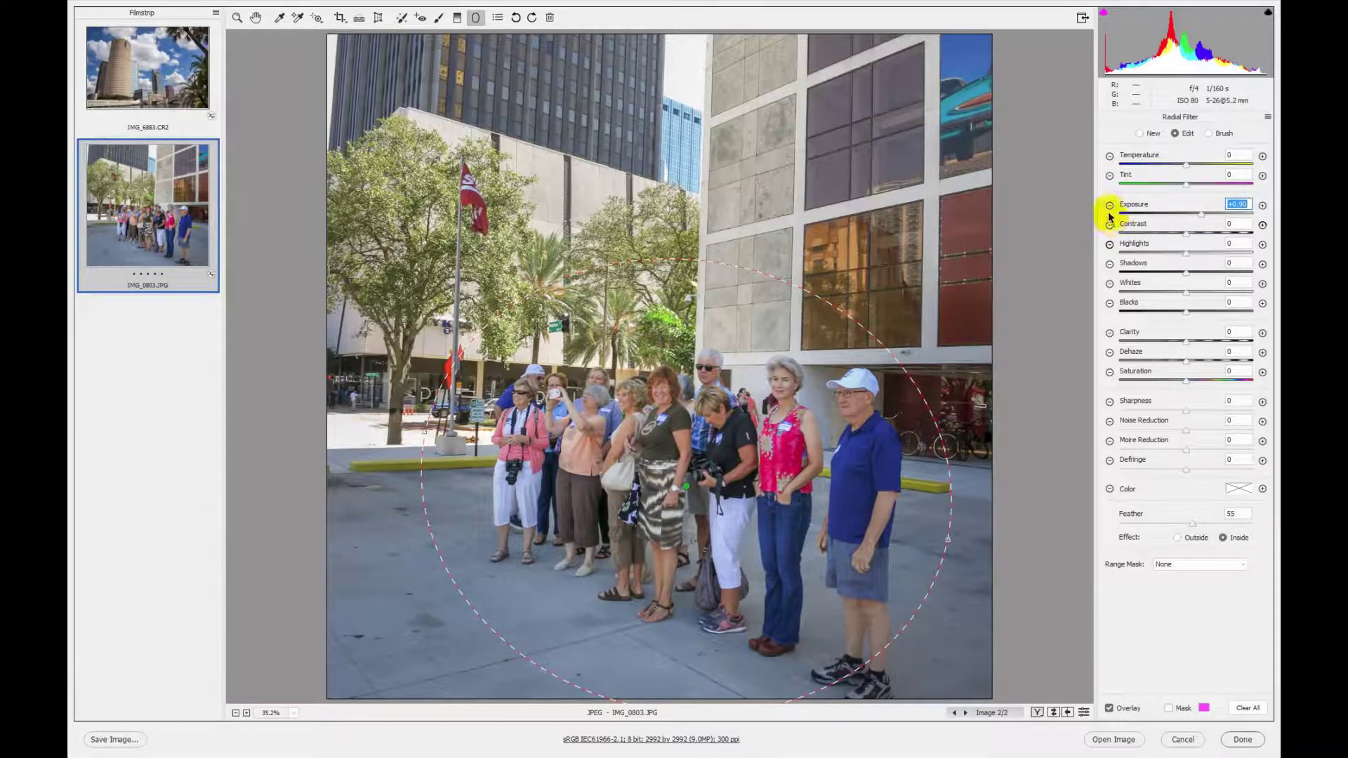
key("v")
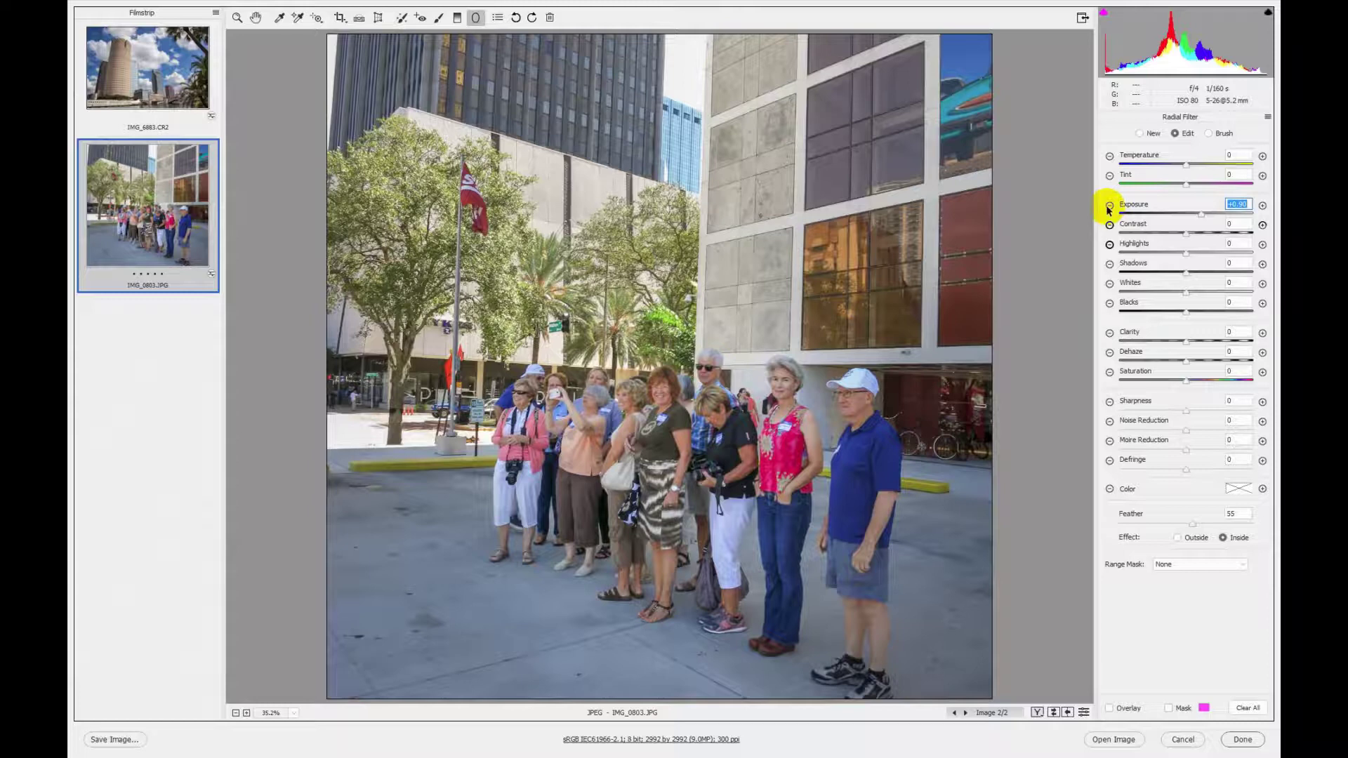
- Crop the photo with the Normal ratio to about 2782 by 2563 pixels around the group and raise its Clarity slightly above 0
key("c")
right_click(445, 144)
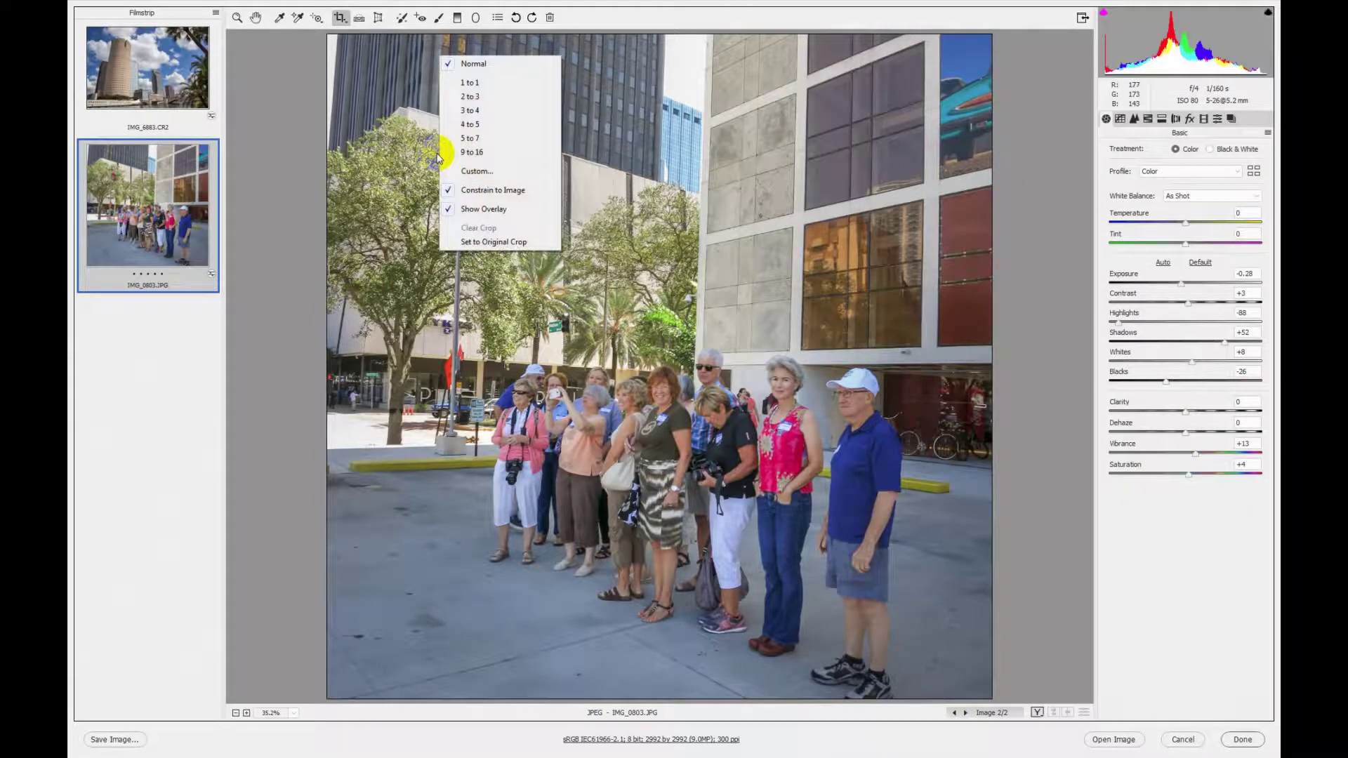
left_click(467, 64)
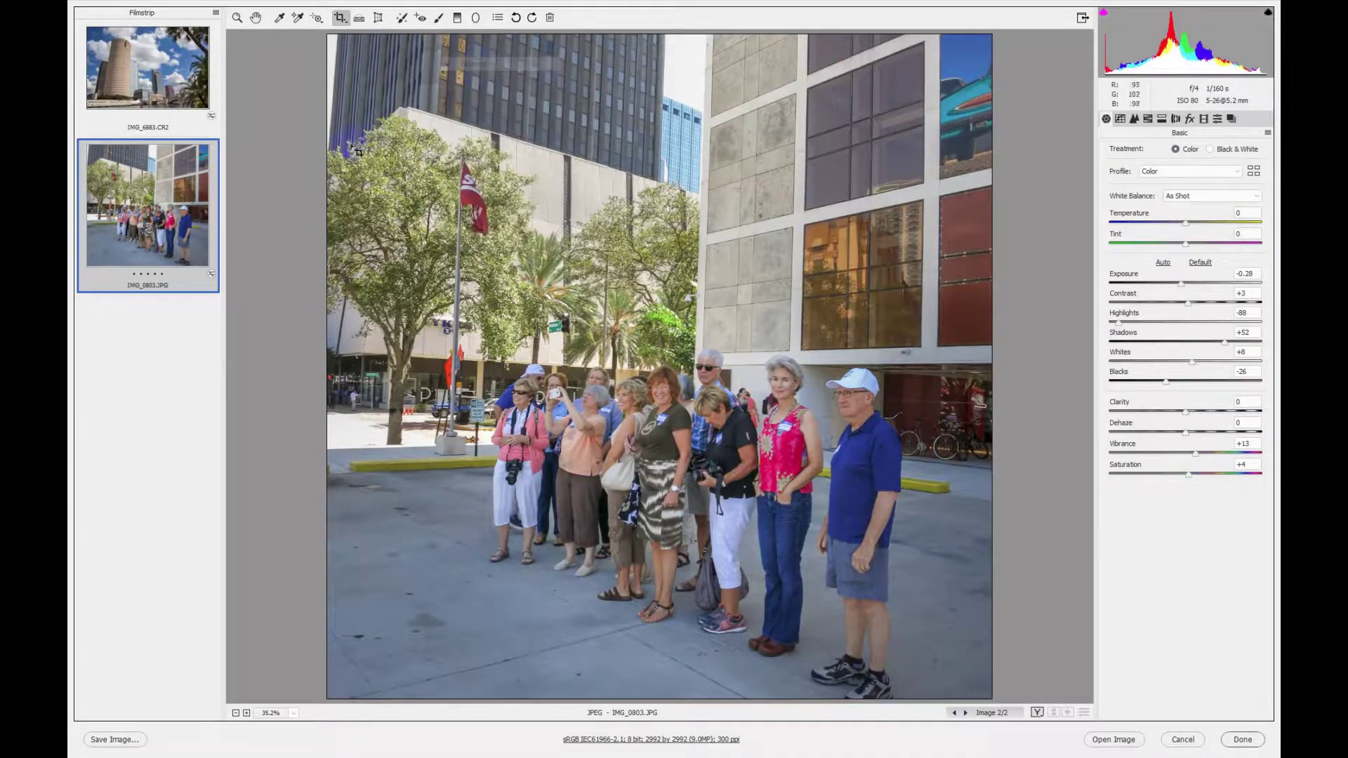
left_click_drag(340, 129, 1060, 747)
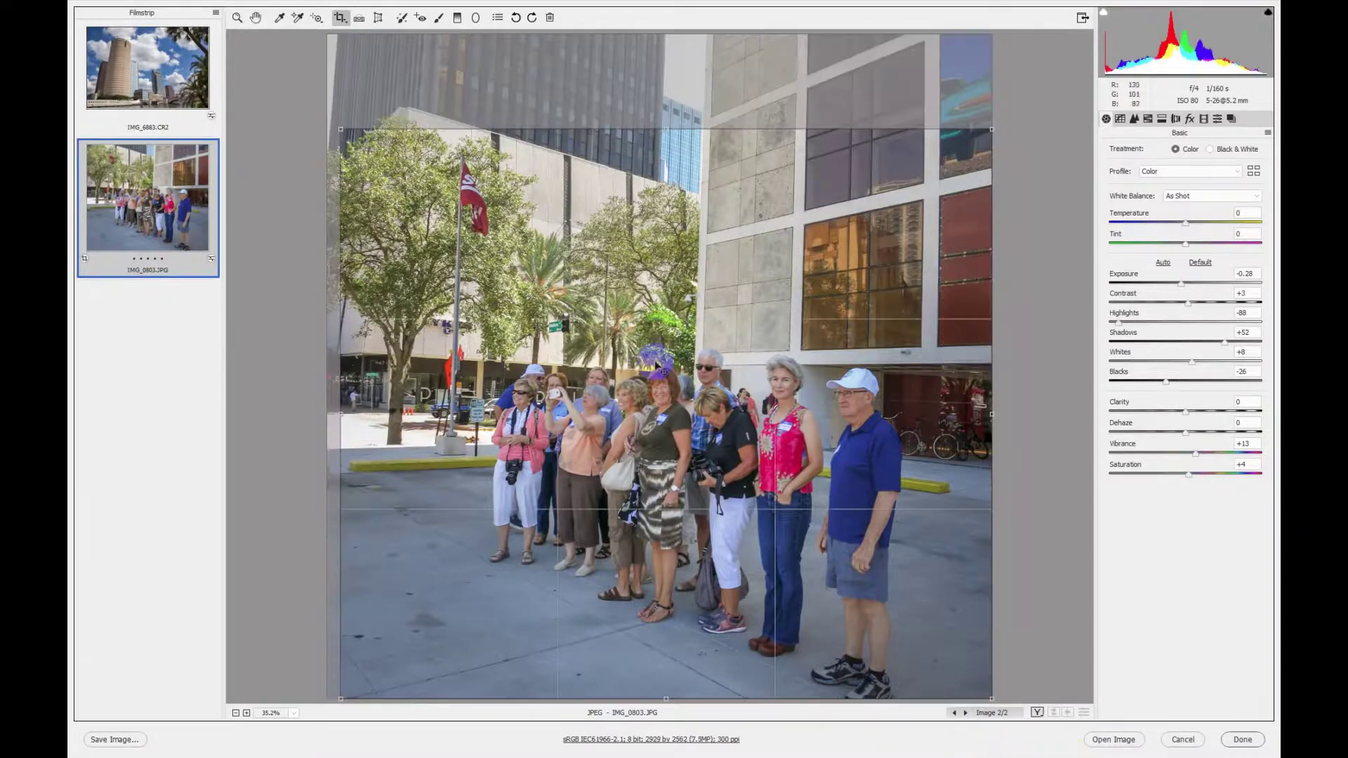
left_click_drag(341, 126, 352, 138)
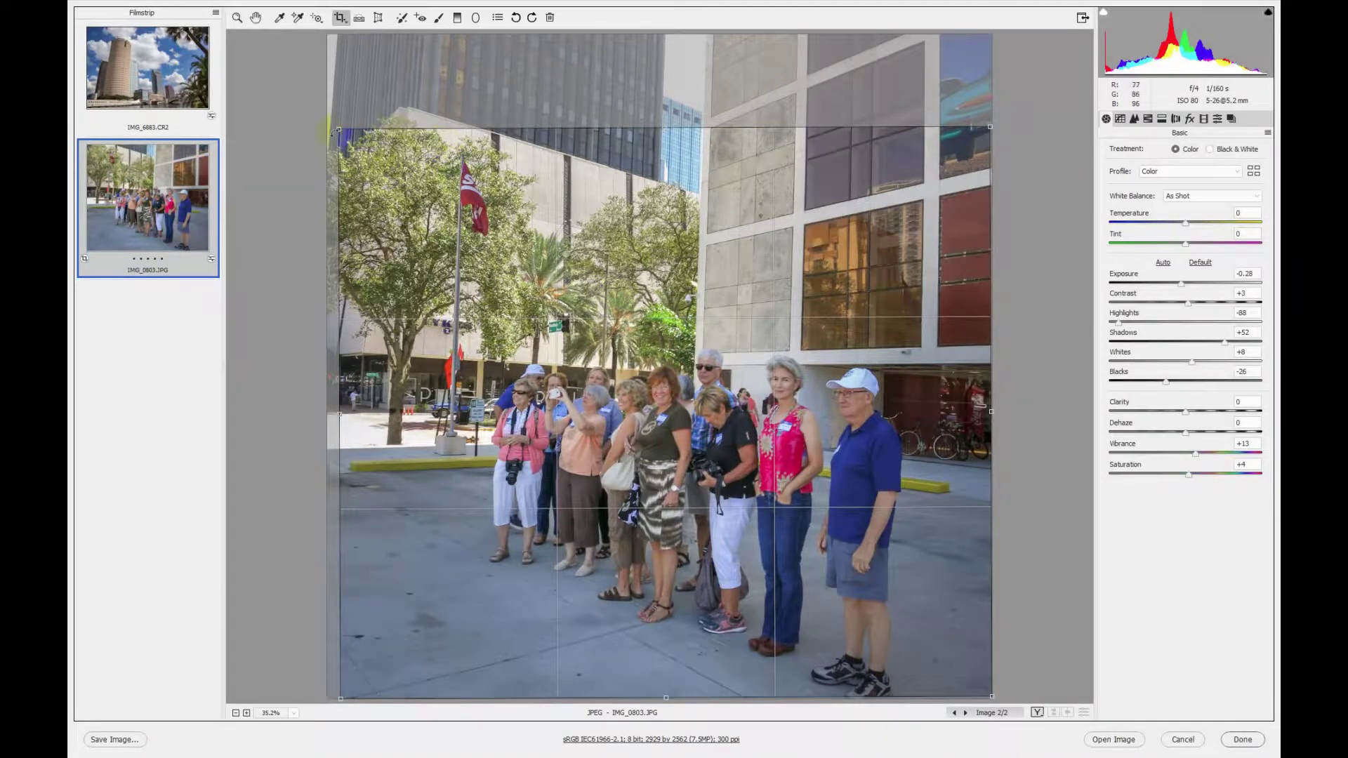
left_click_drag(341, 416, 373, 416)
key("Return")
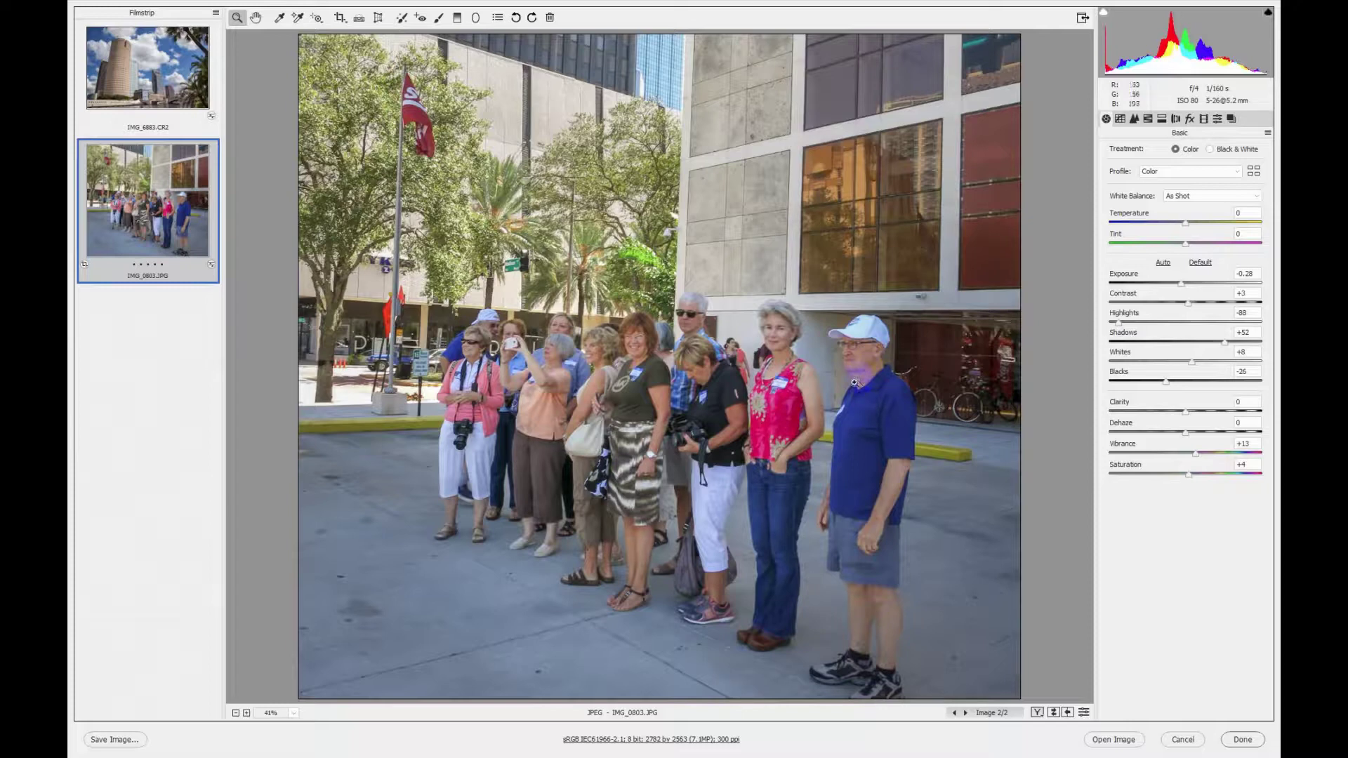
left_click(1196, 412)
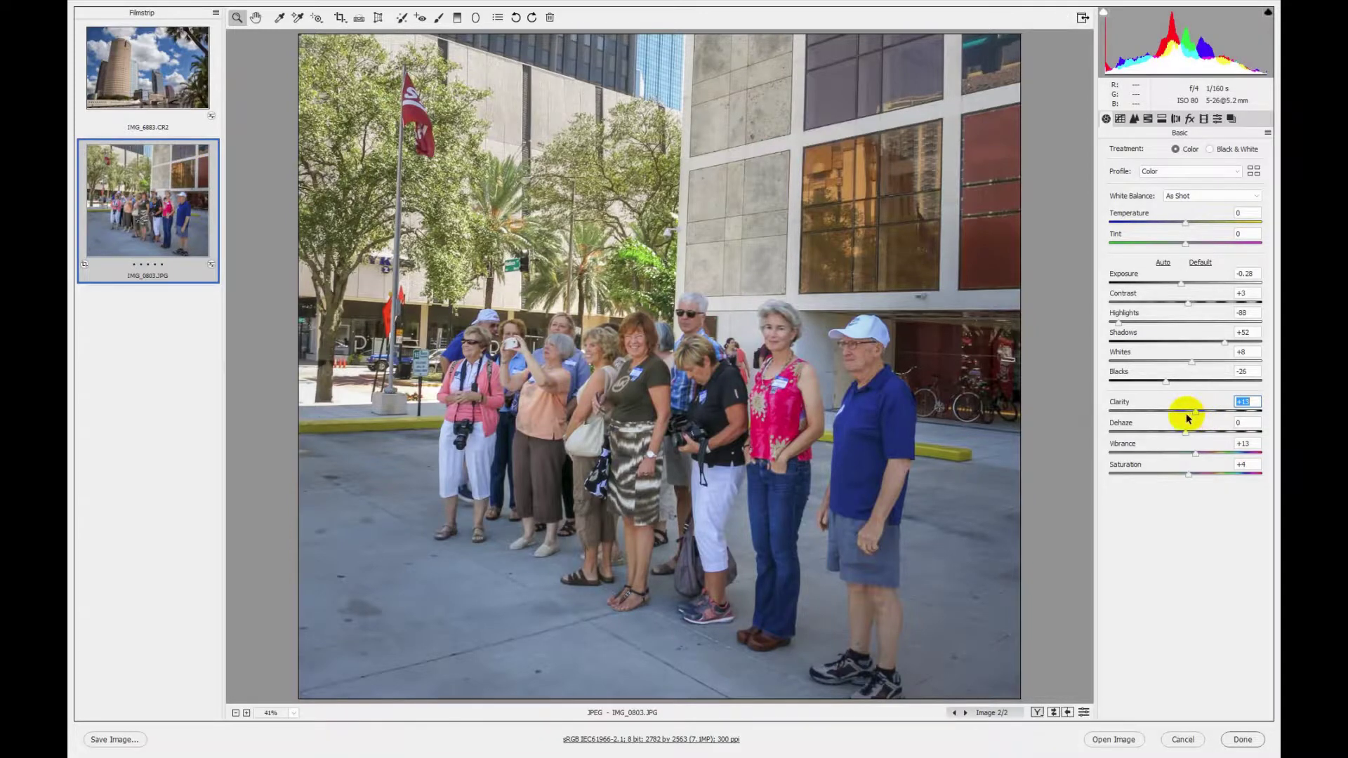
- Reset the new radial filter's preset to Exposure +0.50 only and place the filter over people at the back of the group
key("j")
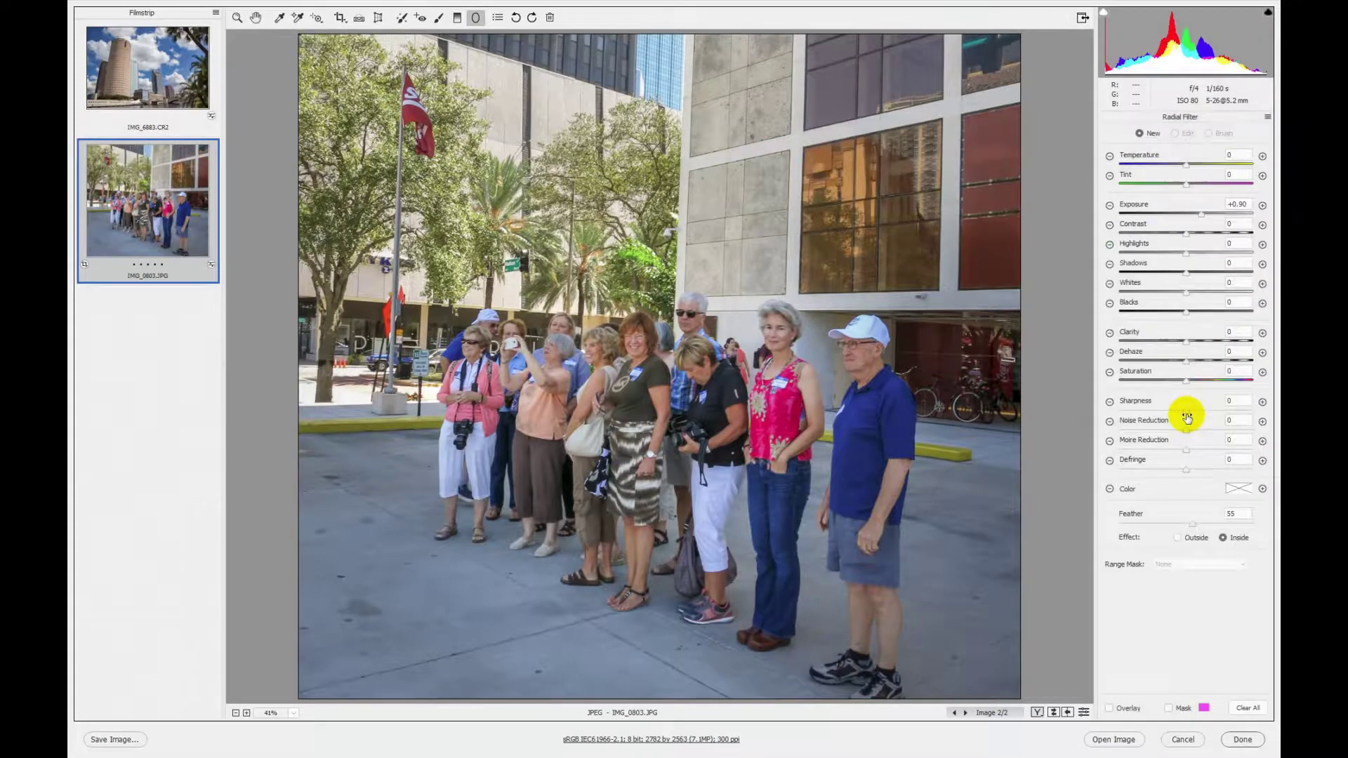
left_click(1261, 206)
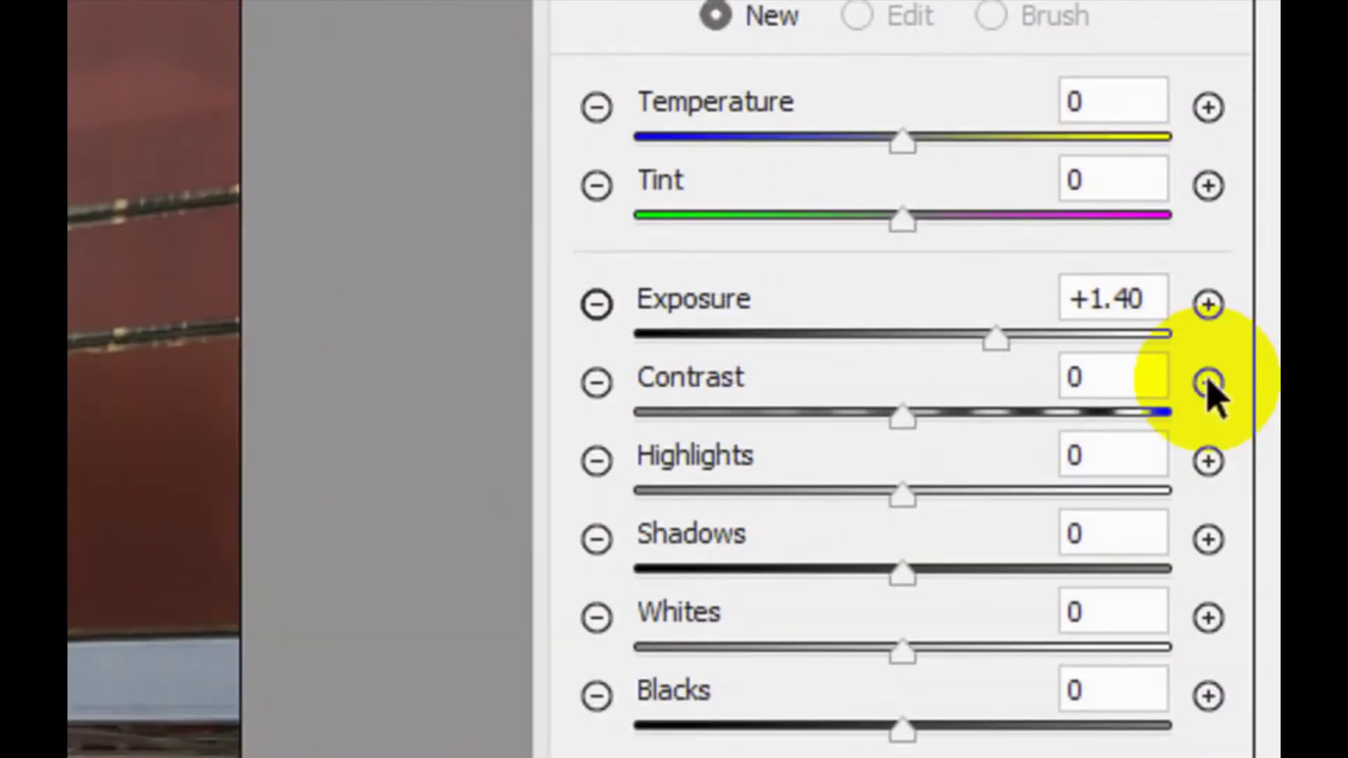
left_click(1208, 383)
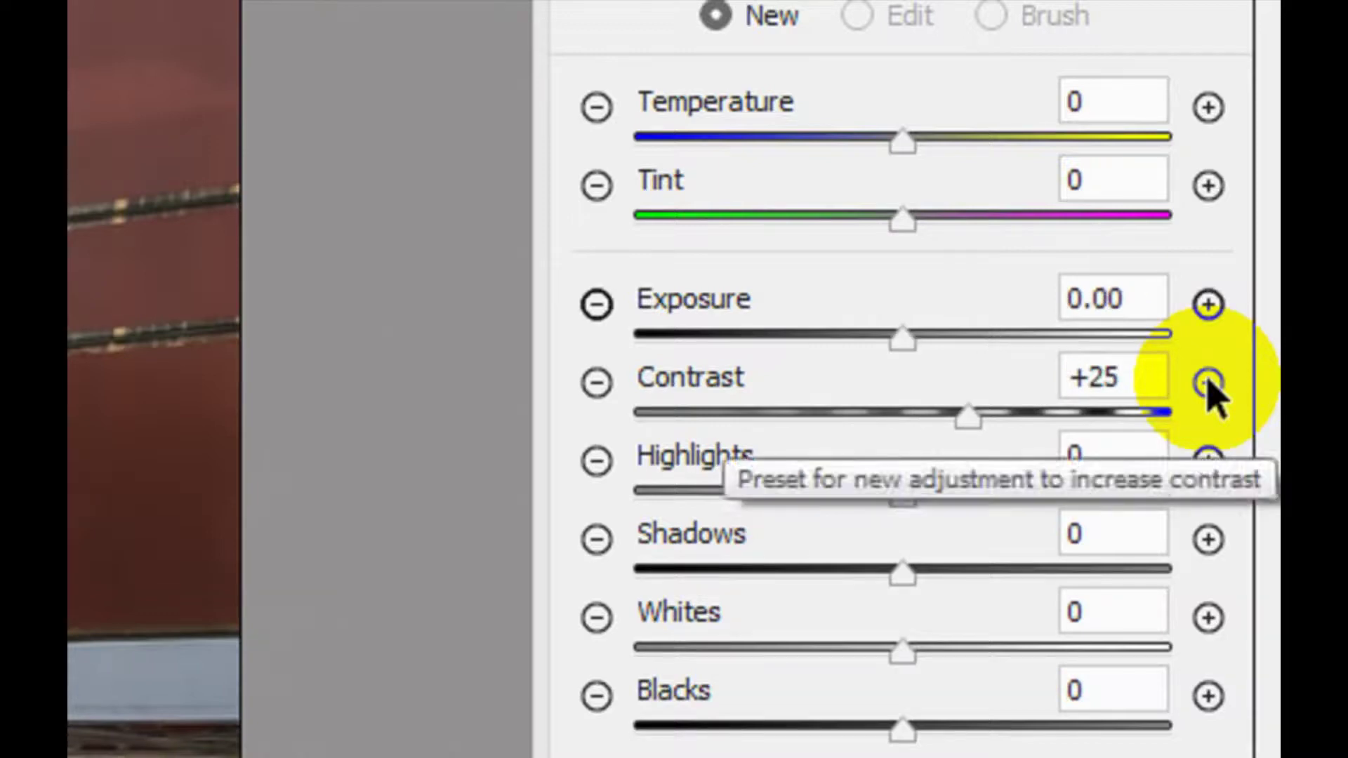
left_click(1208, 304)
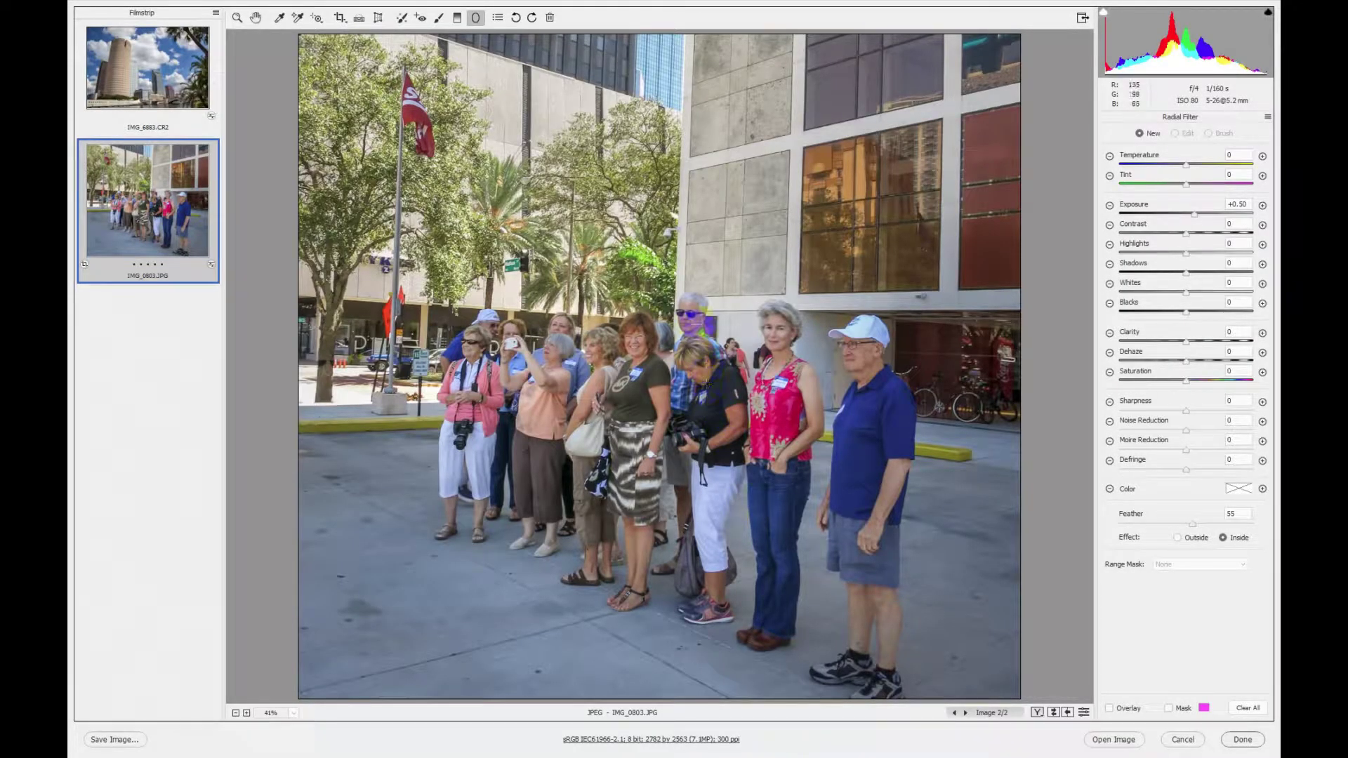
left_click(687, 317)
left_click_drag(700, 330, 587, 391)
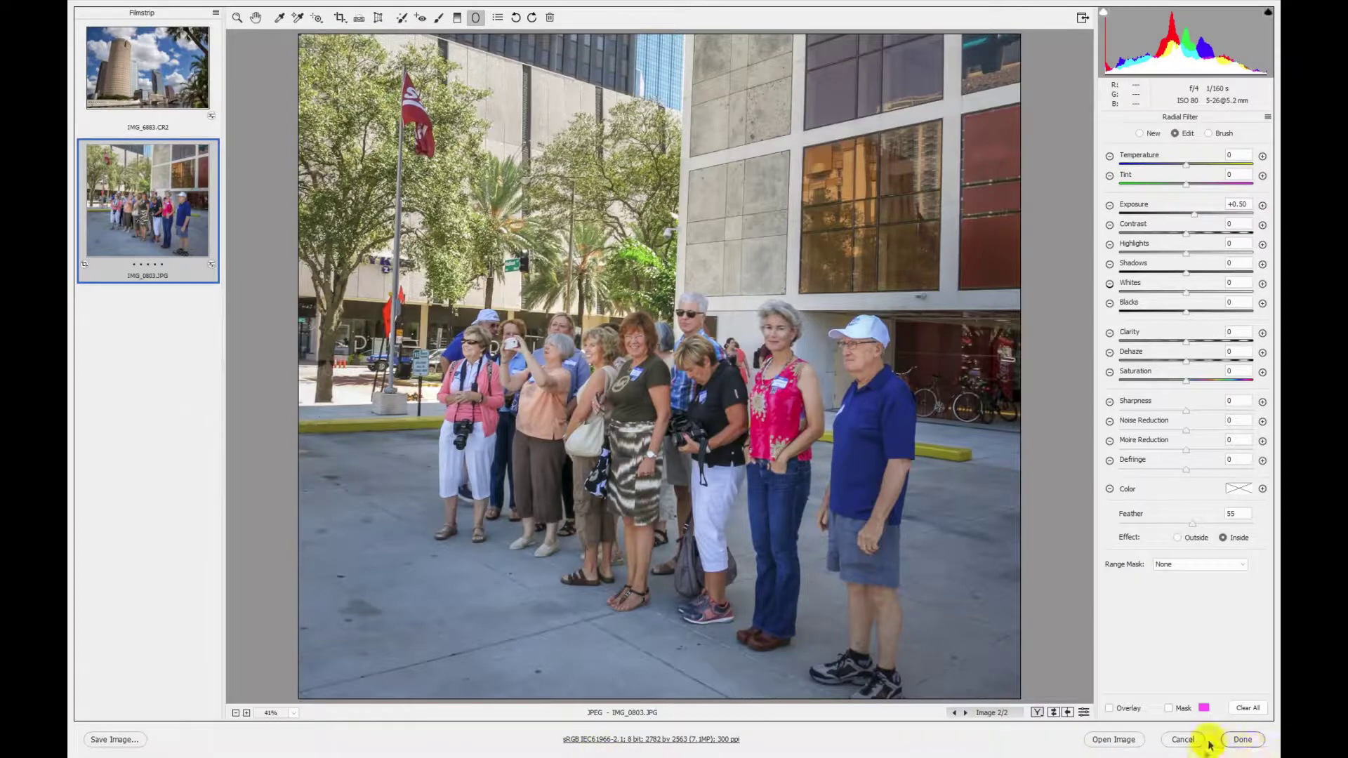
- Save the Camera Raw edits and clear the No Settings filter so the folder lists the edited photos
left_click(1239, 742)
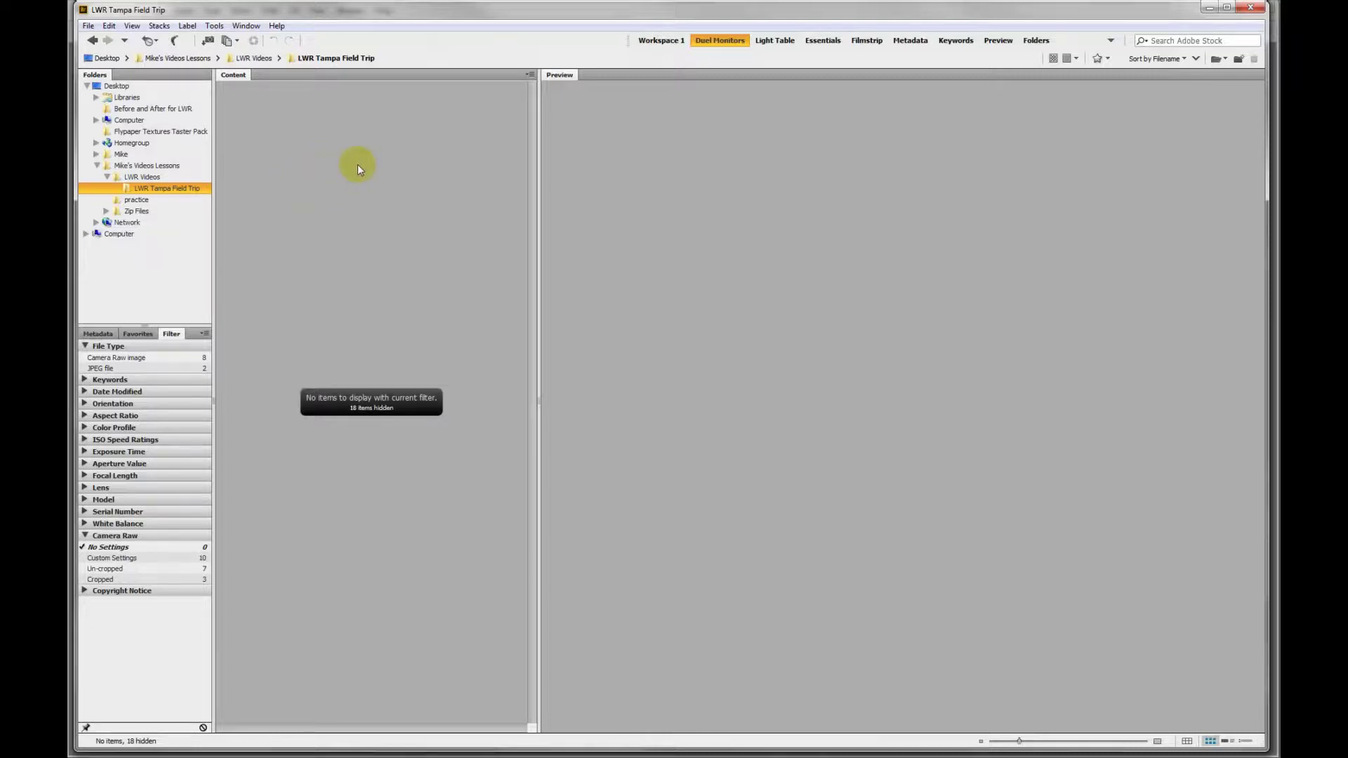
left_click(134, 548)
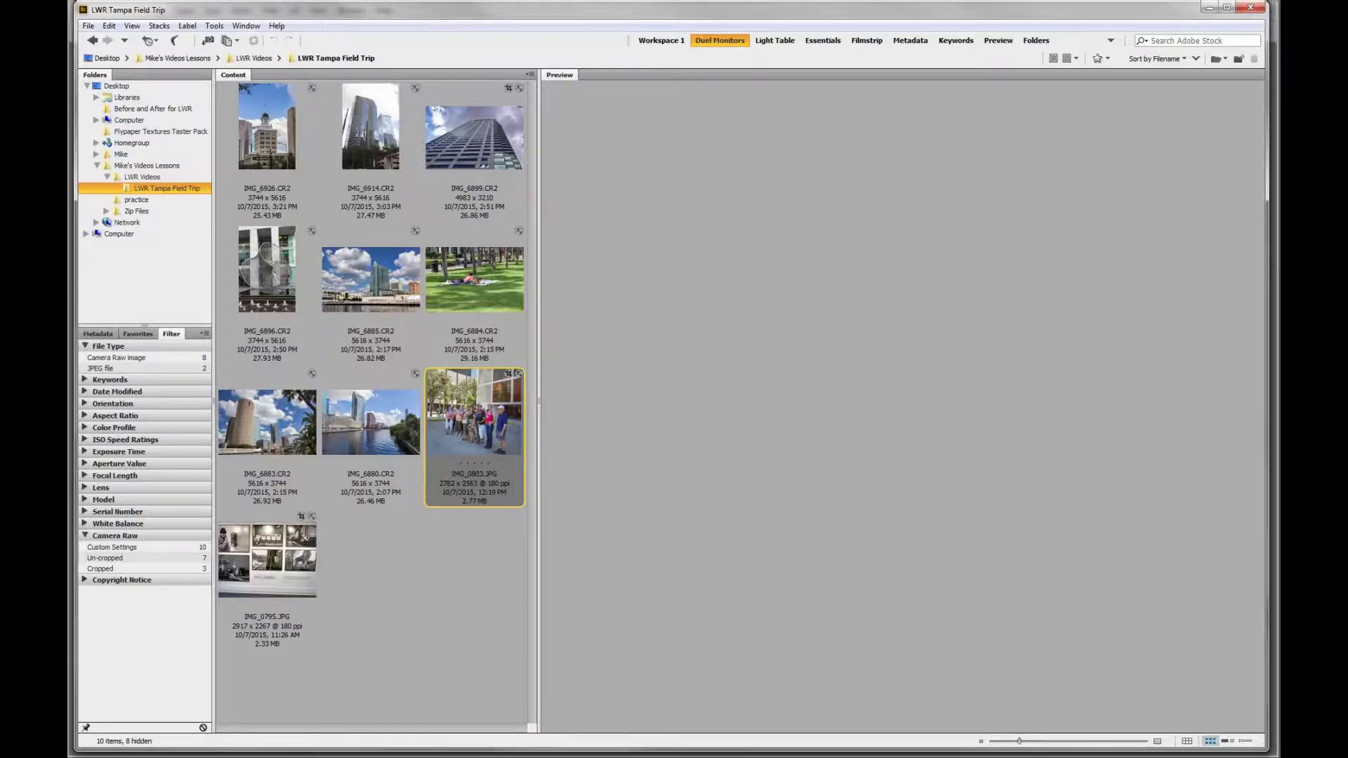
key("alt+Tab")
left_click(104, 10)
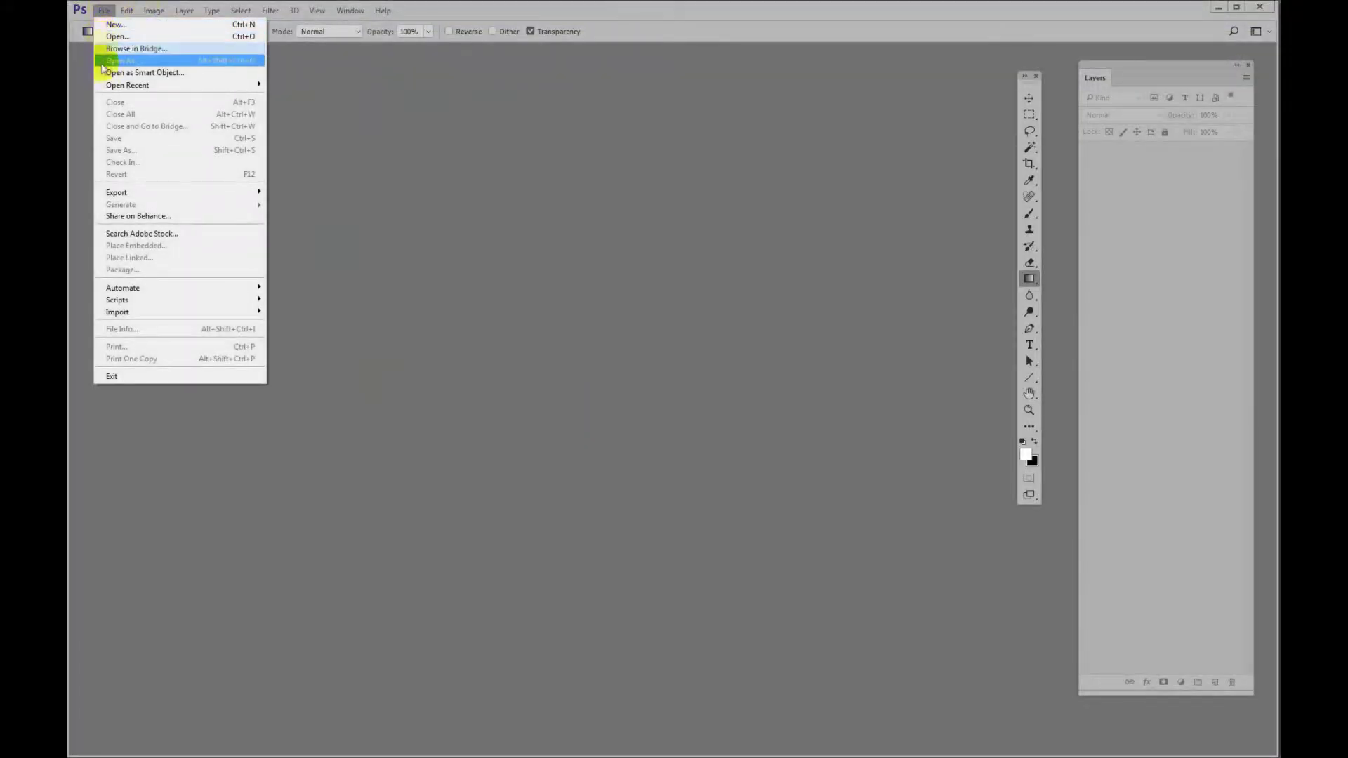
mouse_move(132, 302)
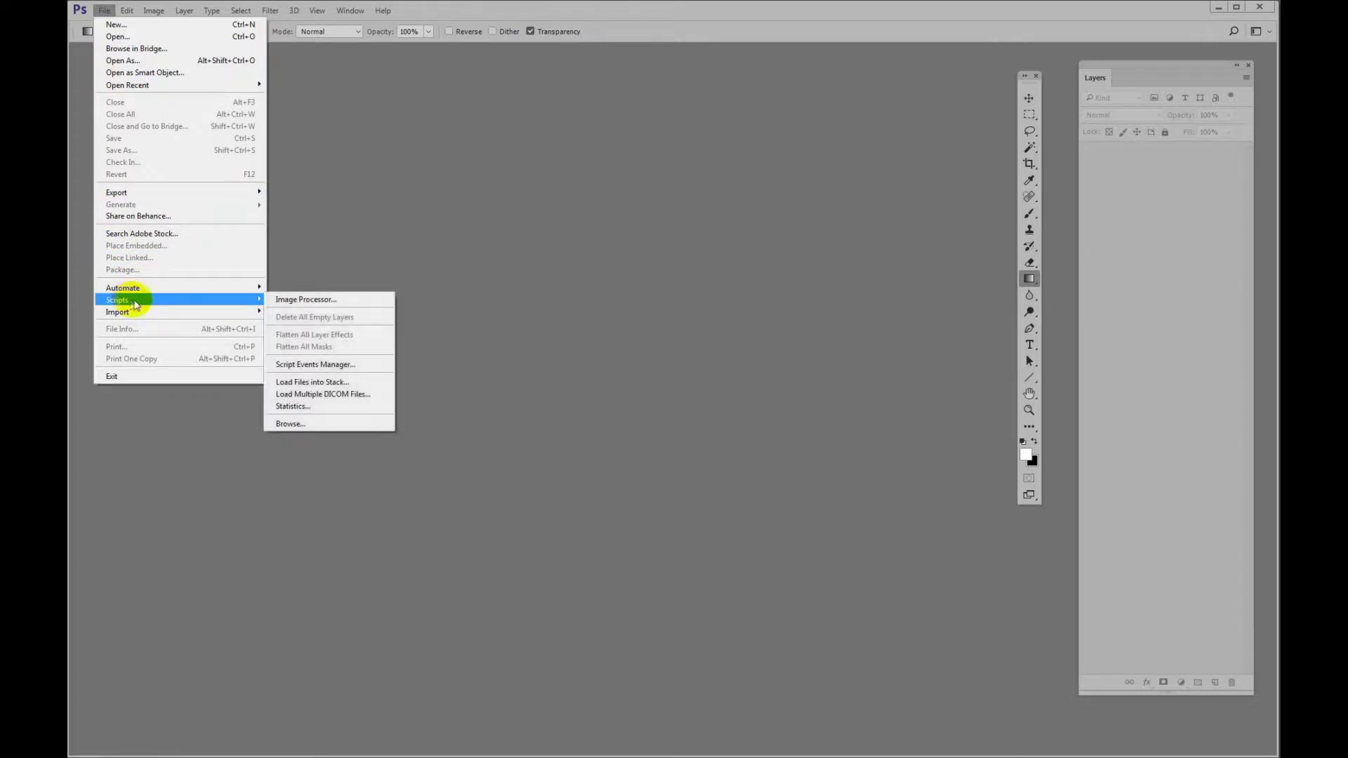
left_click(335, 300)
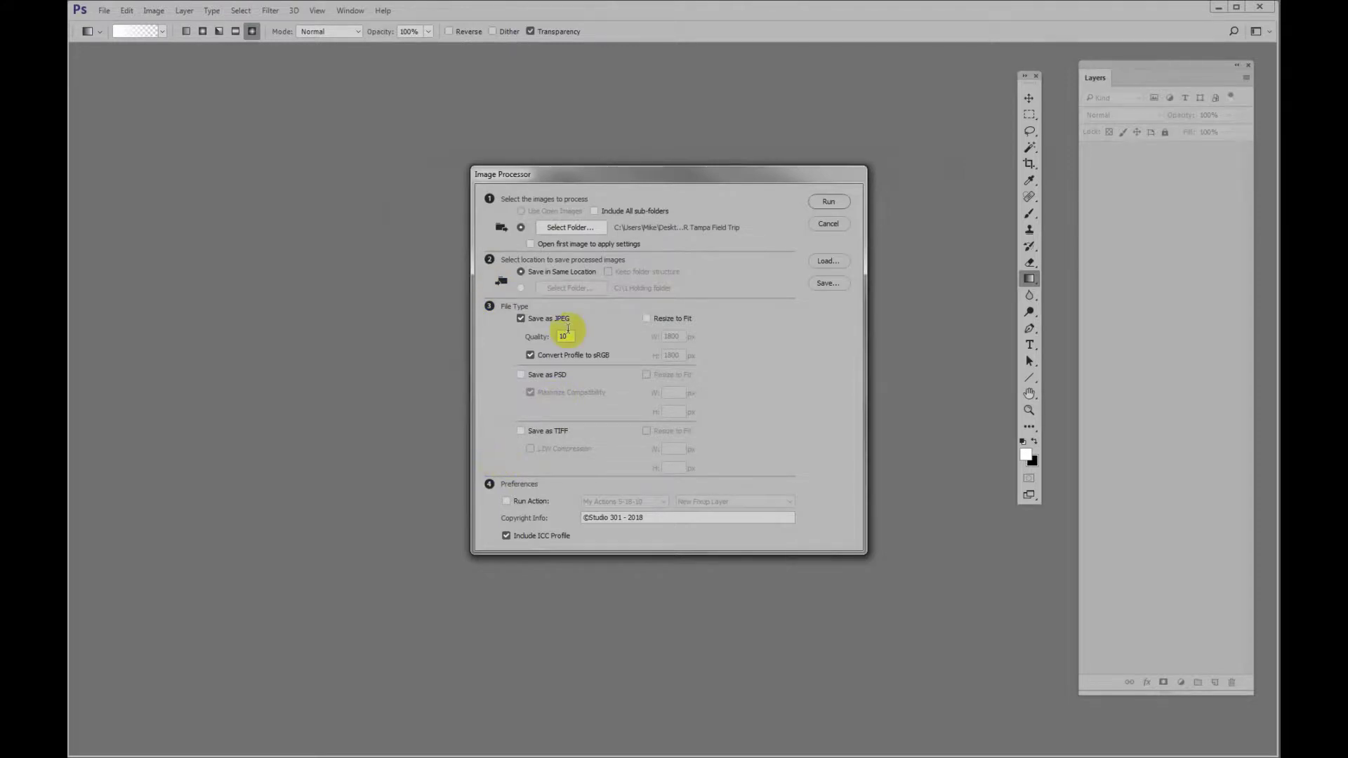
left_click(829, 225)
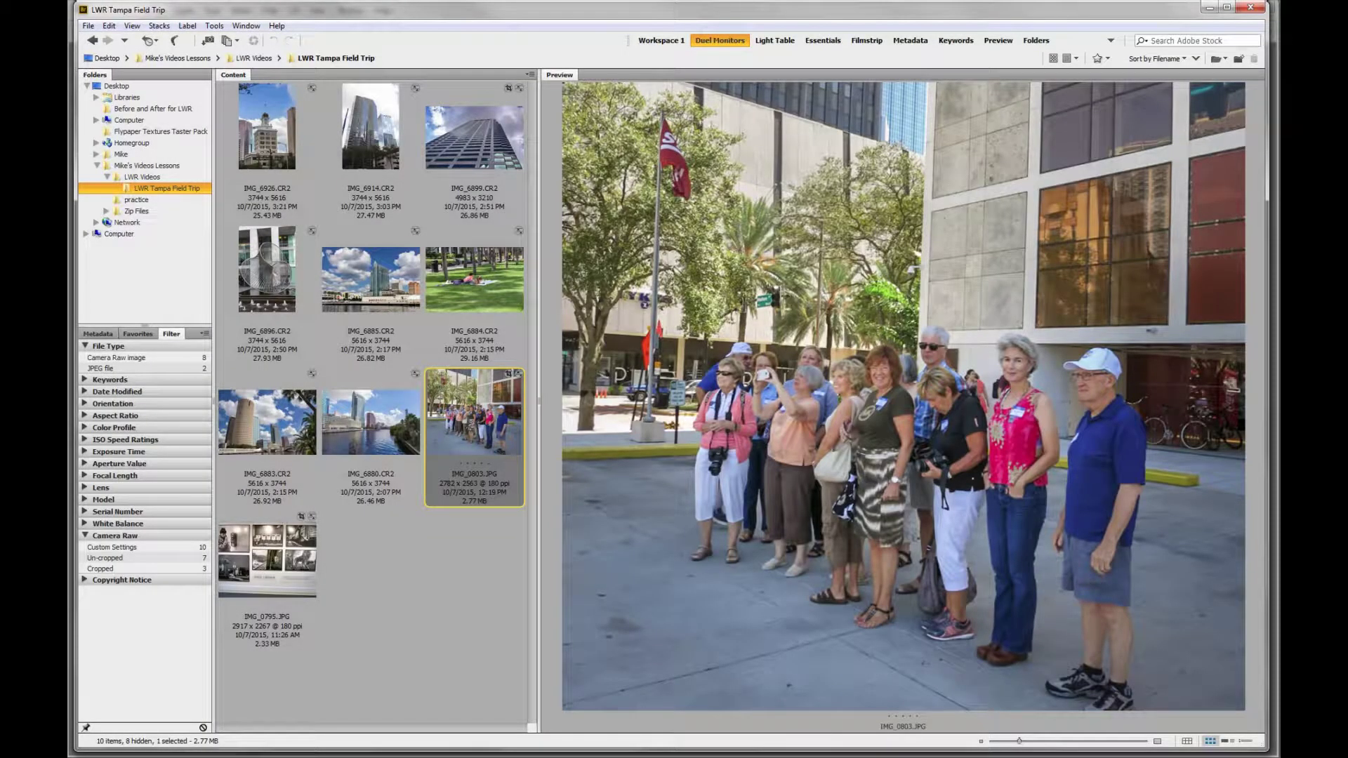
- Select all listed photos in the LWR Tampa Field Trip folder in Bridge and send them to Photoshop's Image Processor
left_click(249, 126)
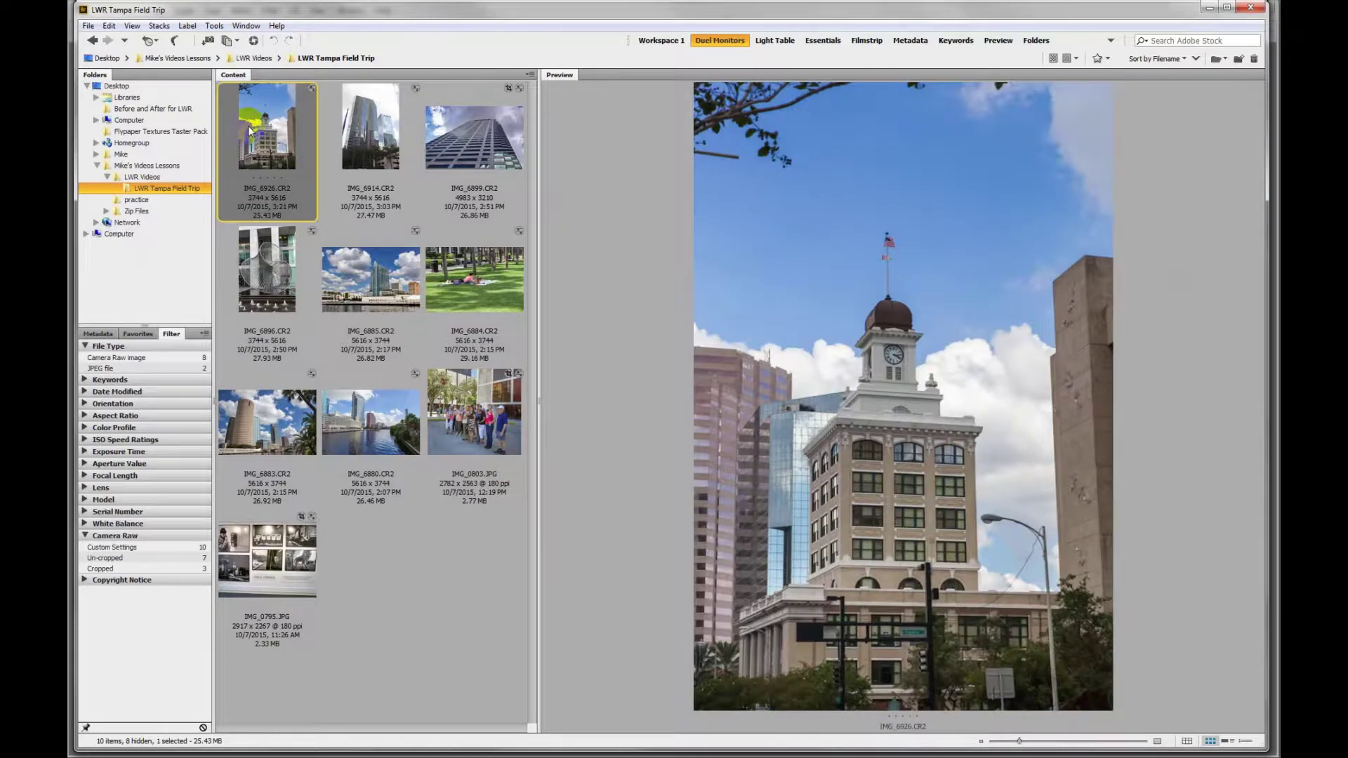
key("ctrl+a")
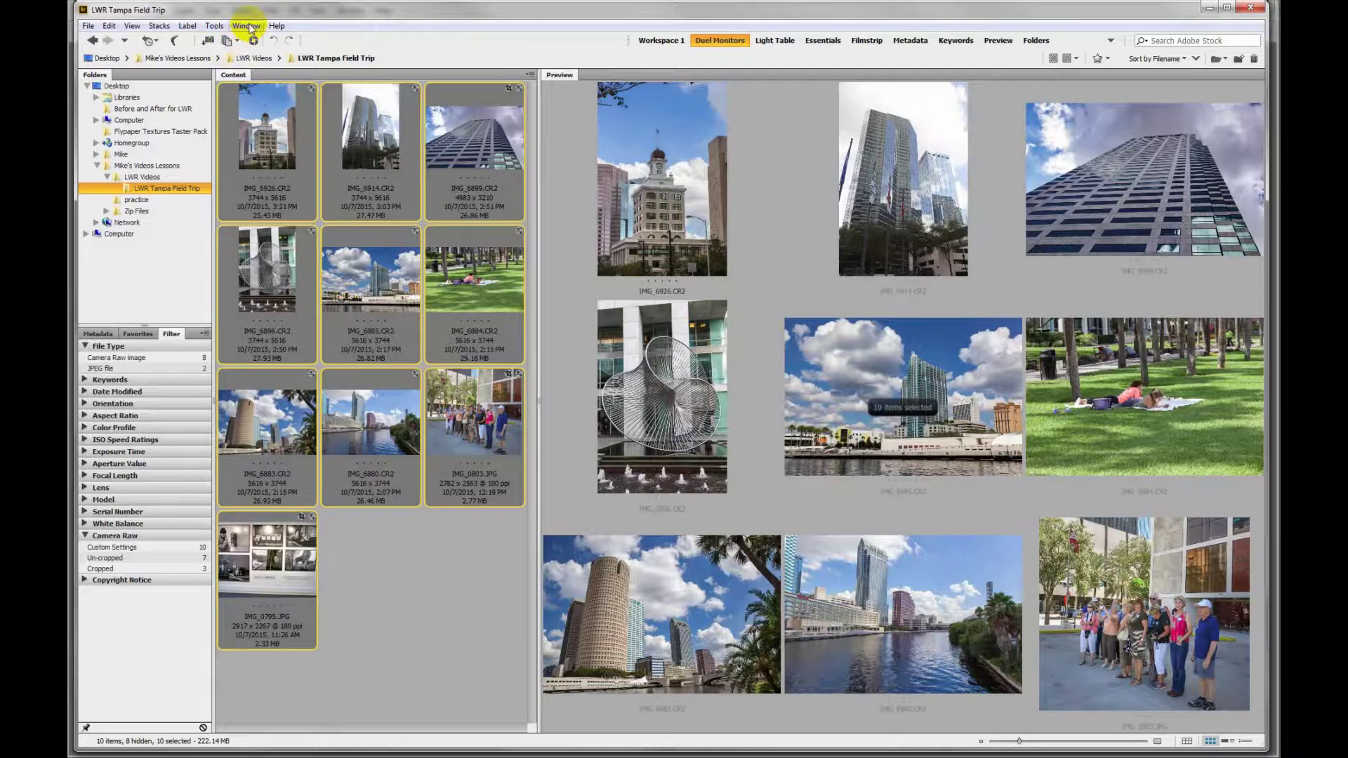
left_click(214, 26)
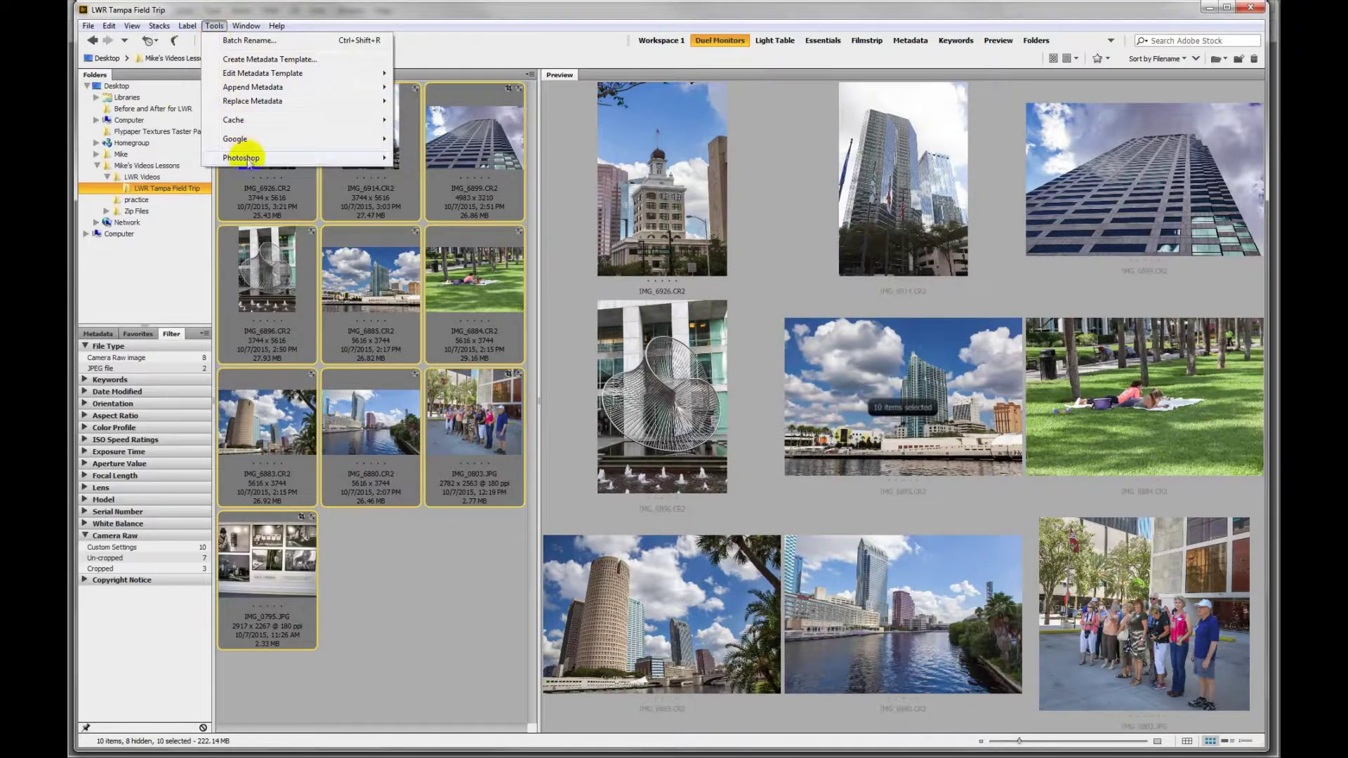
mouse_move(244, 155)
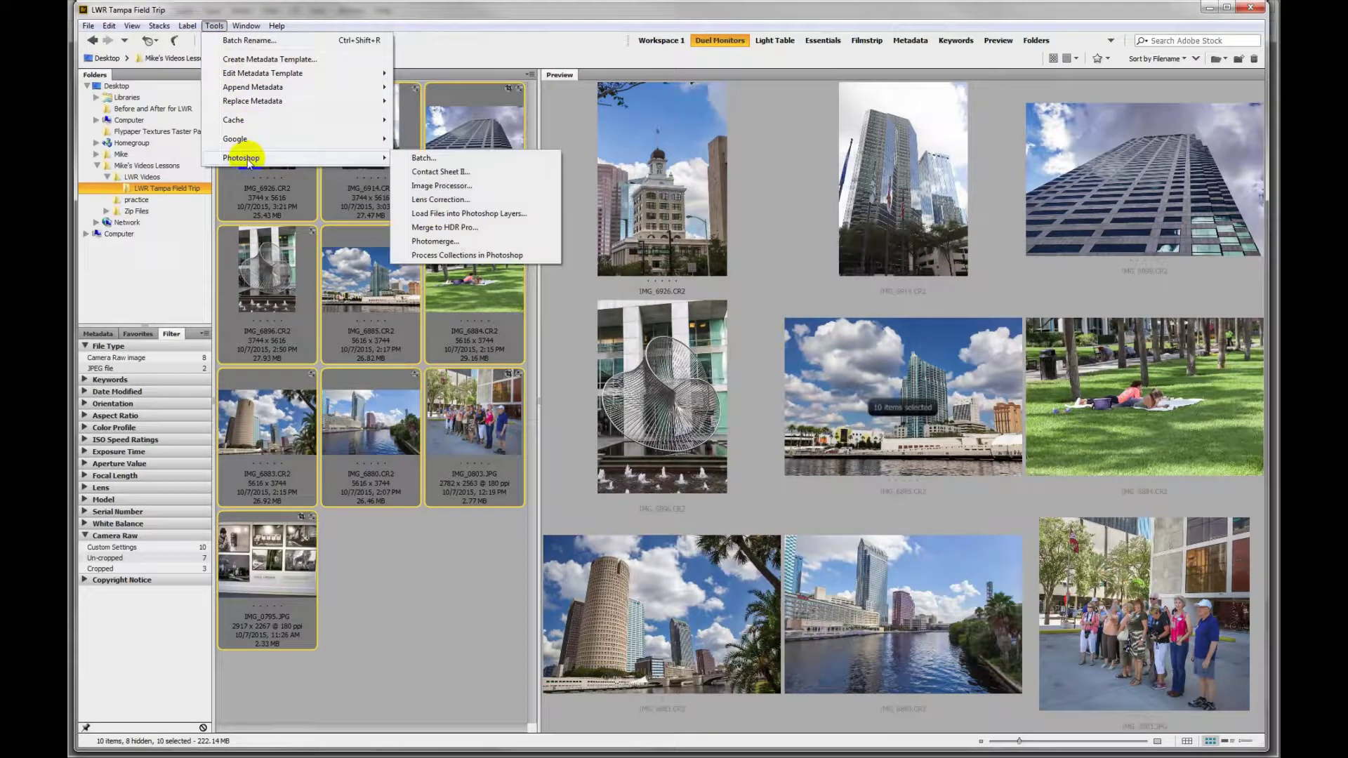
left_click(461, 186)
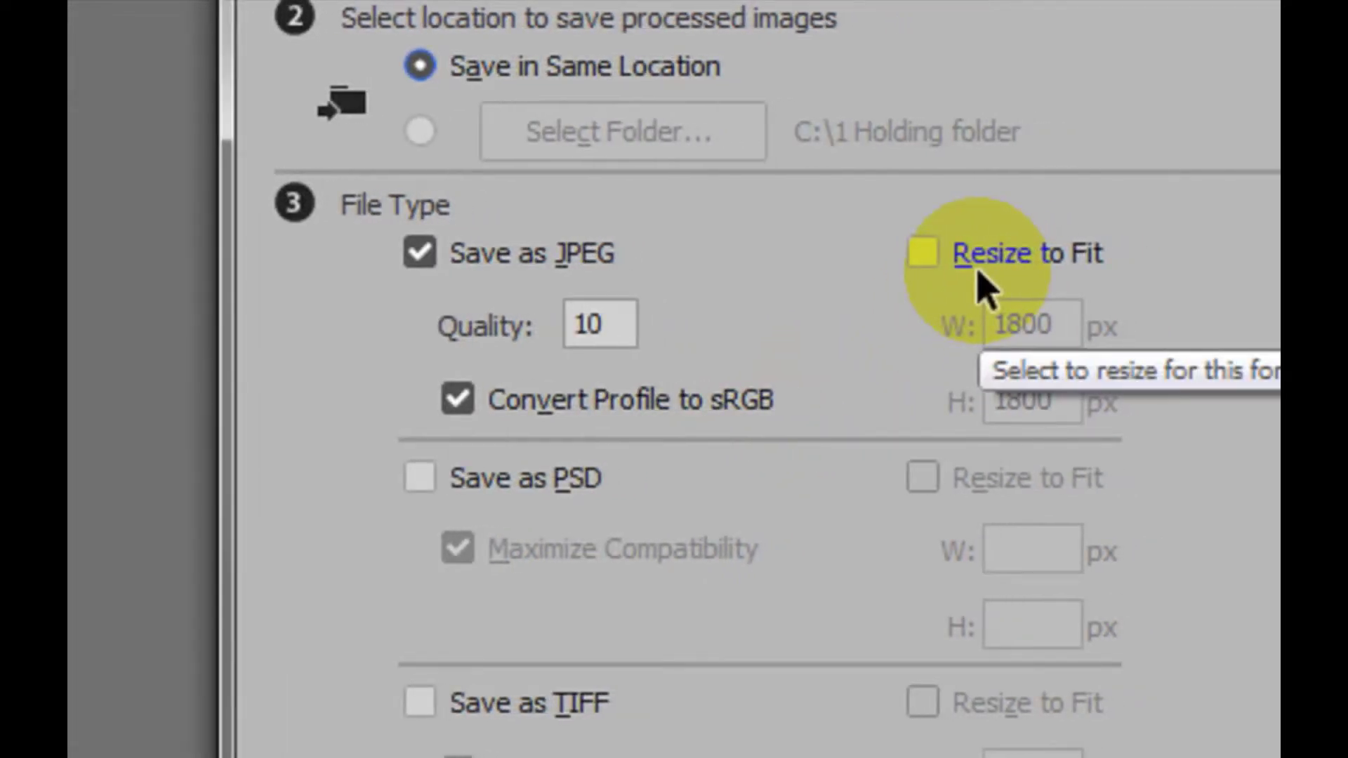
- Leave Resize to Fit off and run the Image Processor, saving JPEGs at quality 10 with sRGB conversion in the same location
left_click(928, 257)
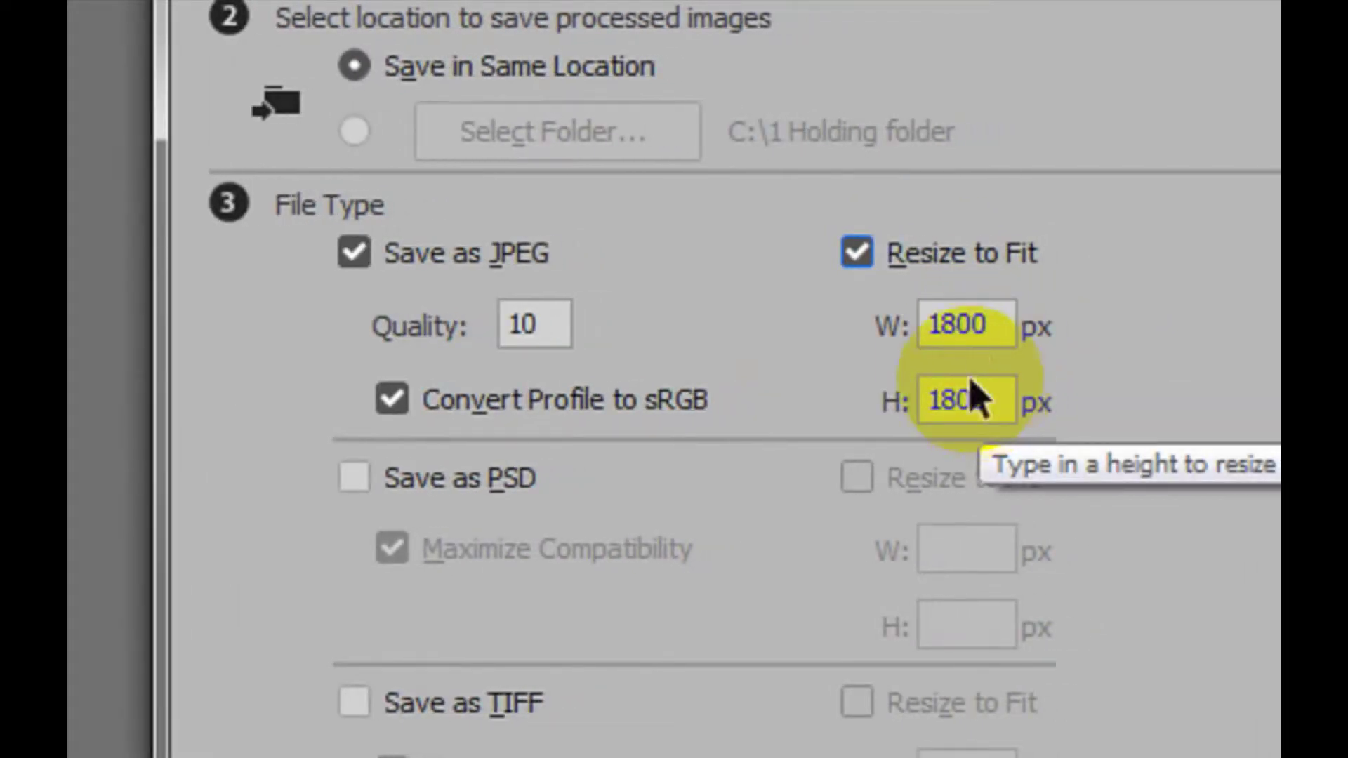
left_click(862, 255)
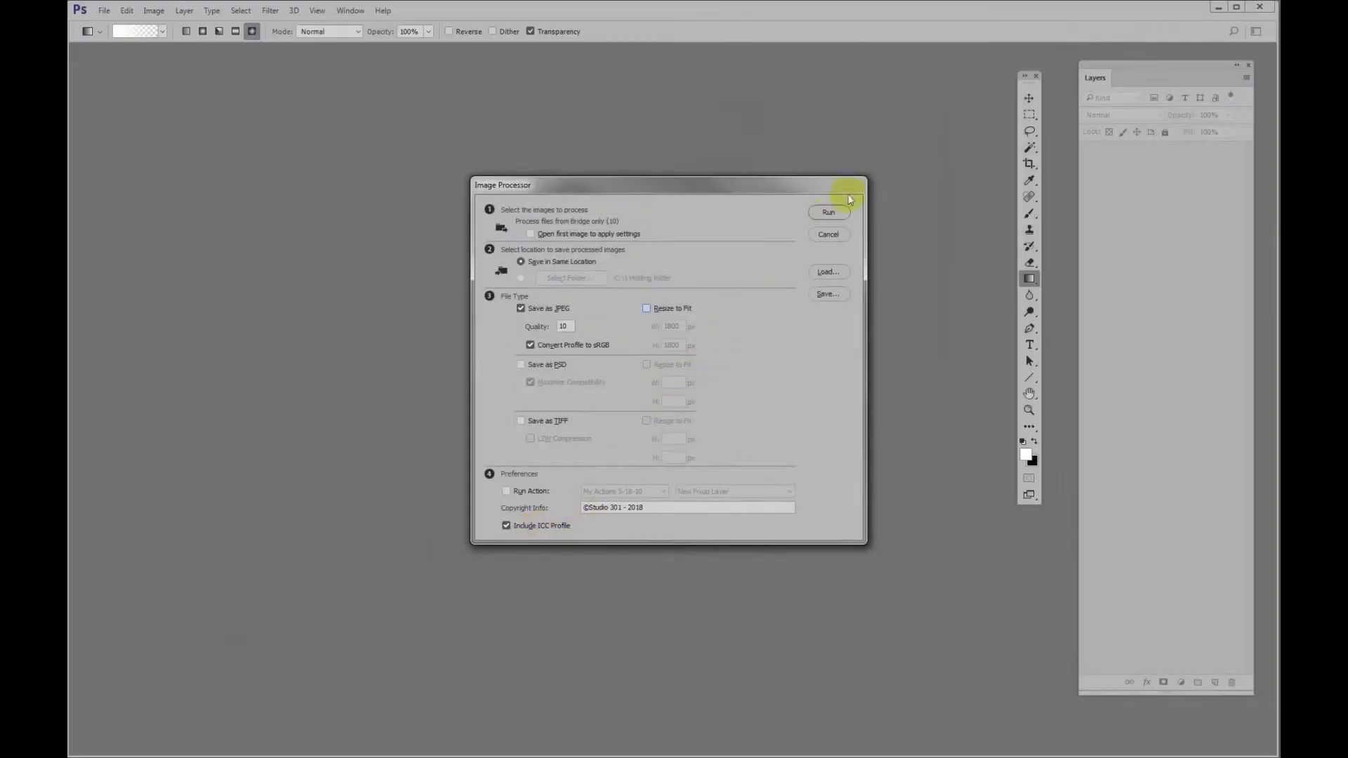
left_click(826, 214)
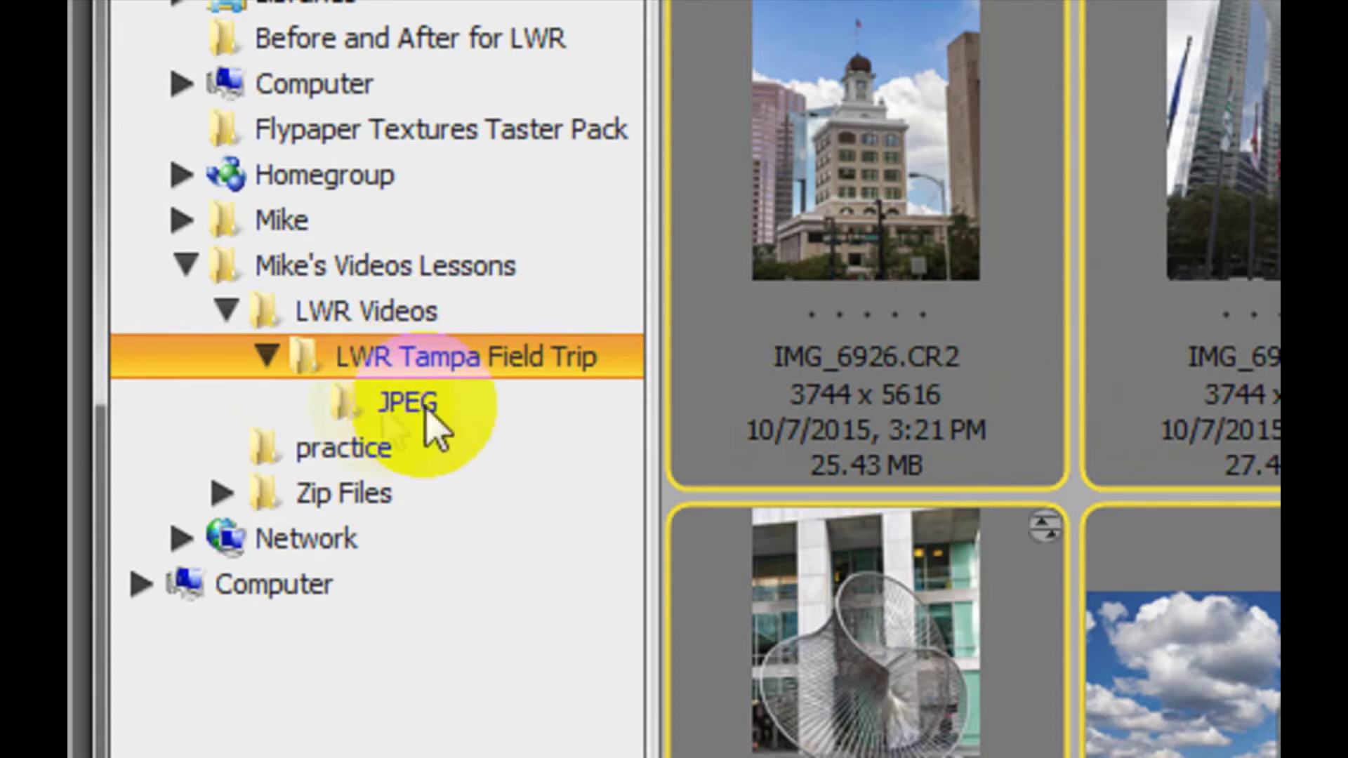
- Open the JPEG subfolder of LWR Tampa Field Trip in Bridge, look through the processed photos and preview IMG_6926.jpg
left_click(421, 414)
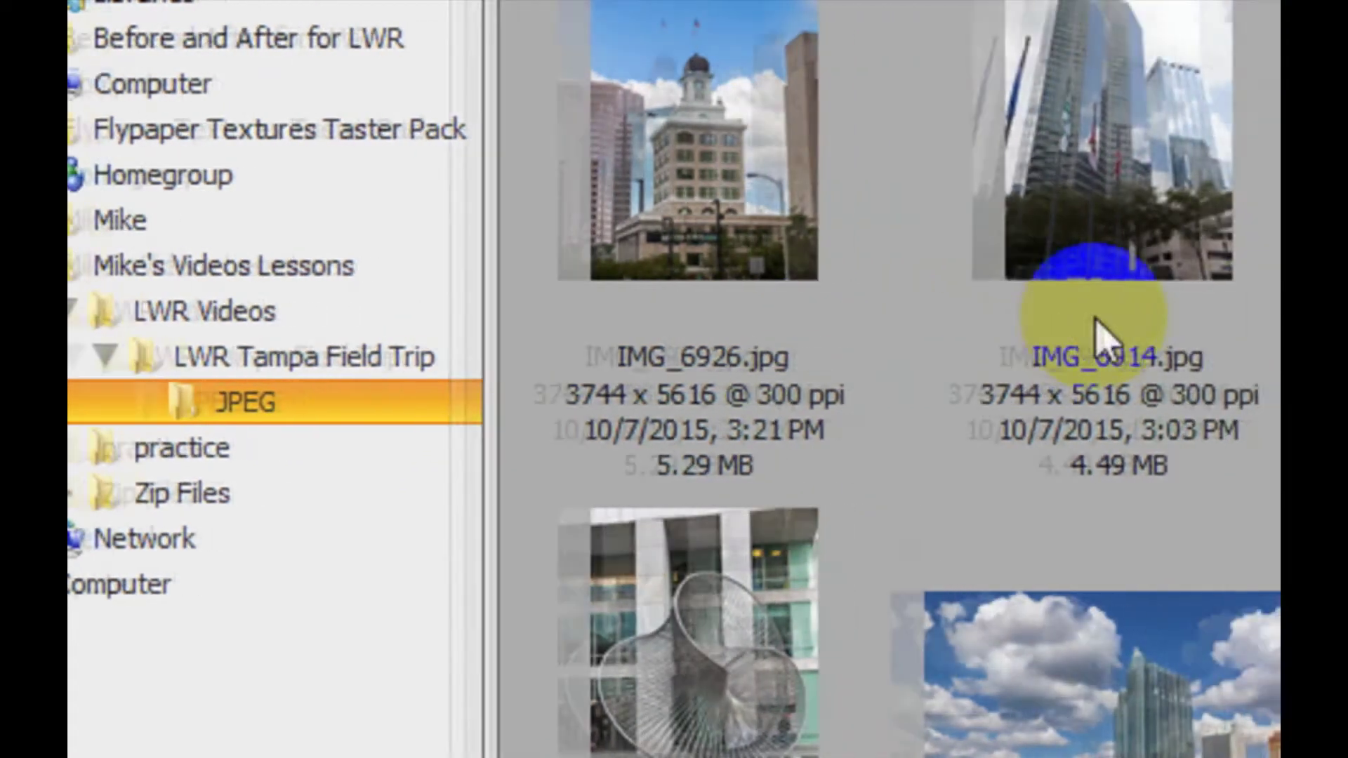
scroll(997, 502, "down", 5)
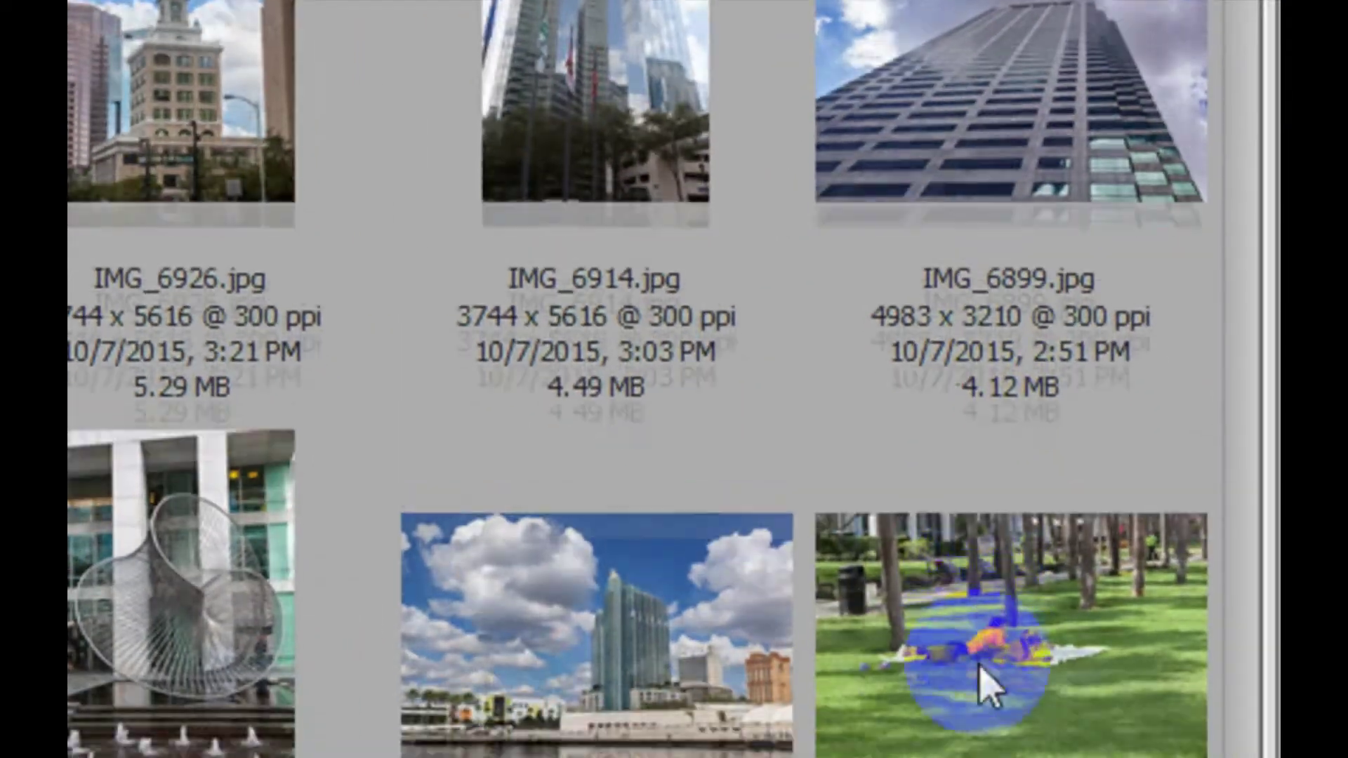
scroll(885, 692, "down", 9)
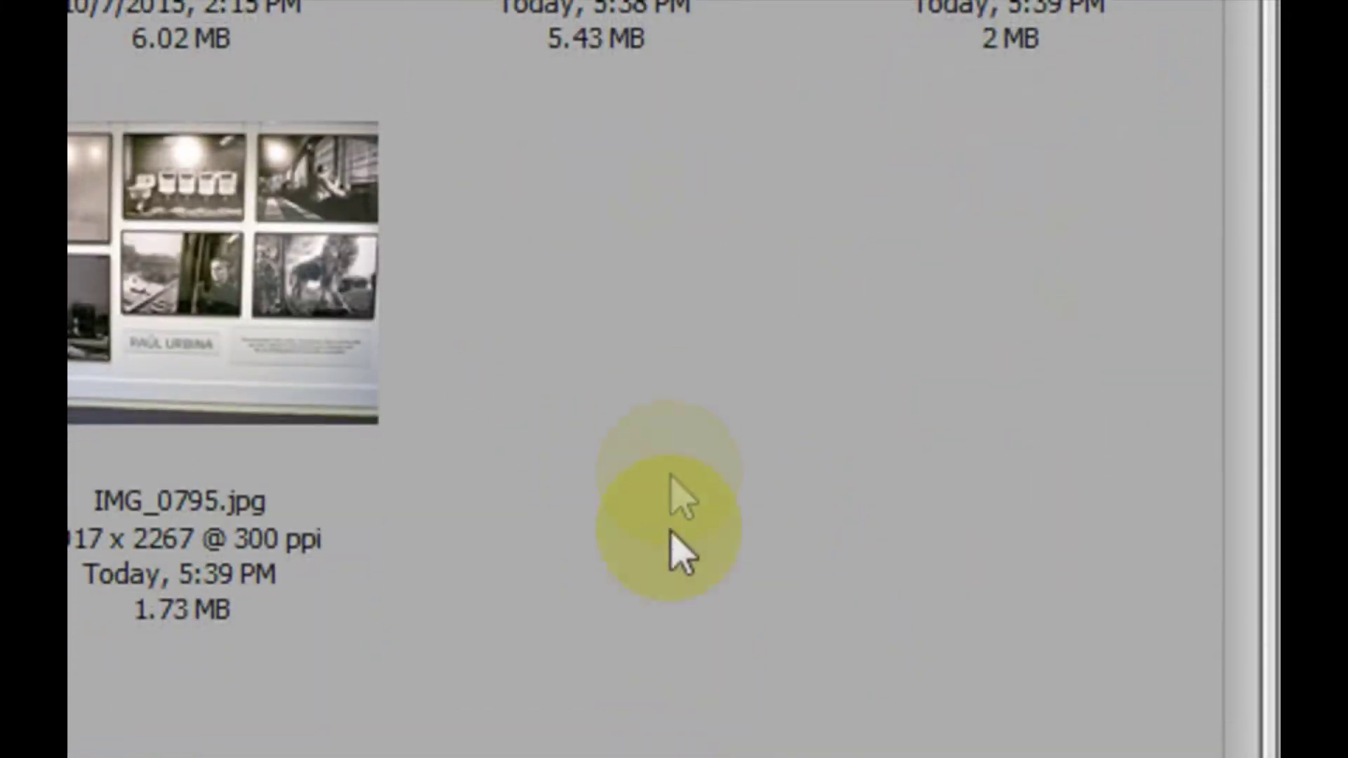
scroll(695, 211, "up", 3)
scroll(677, 105, "up", 5)
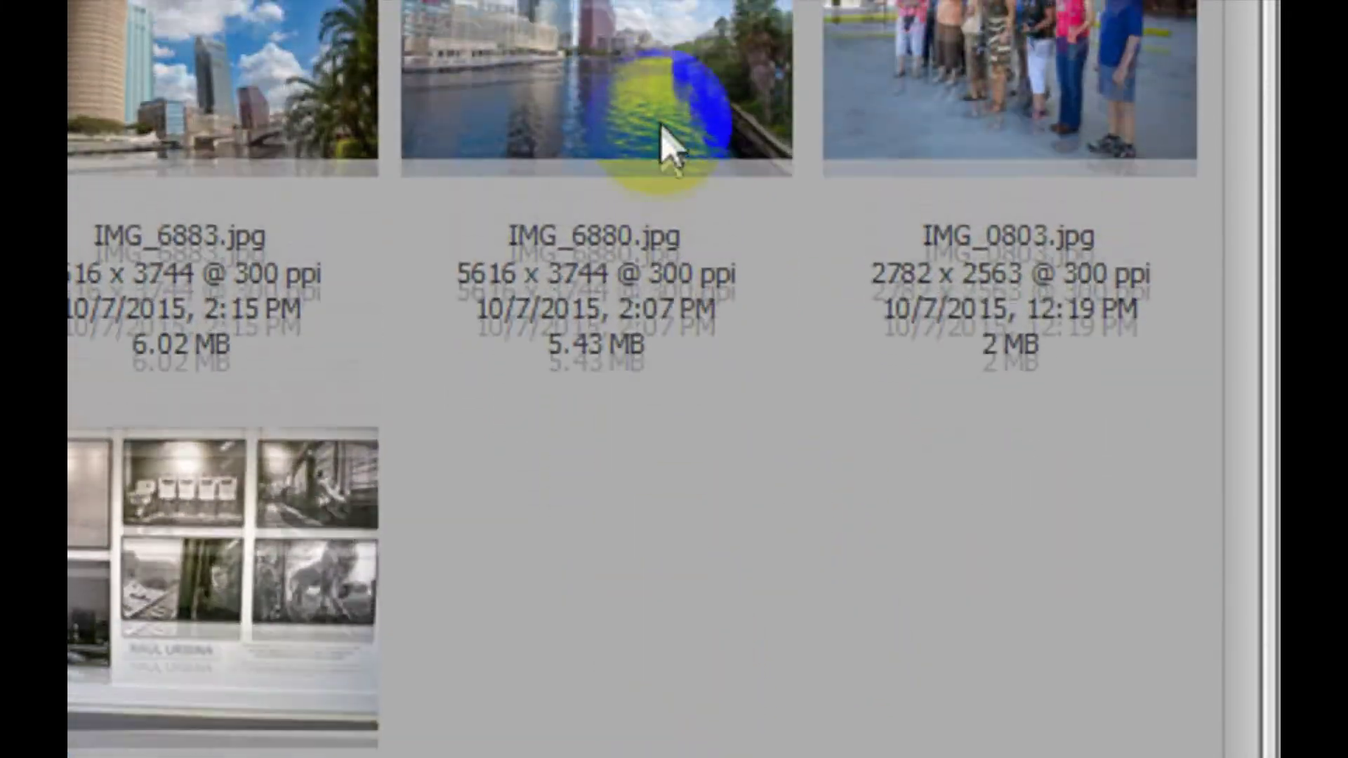
scroll(520, 95, "up", 3)
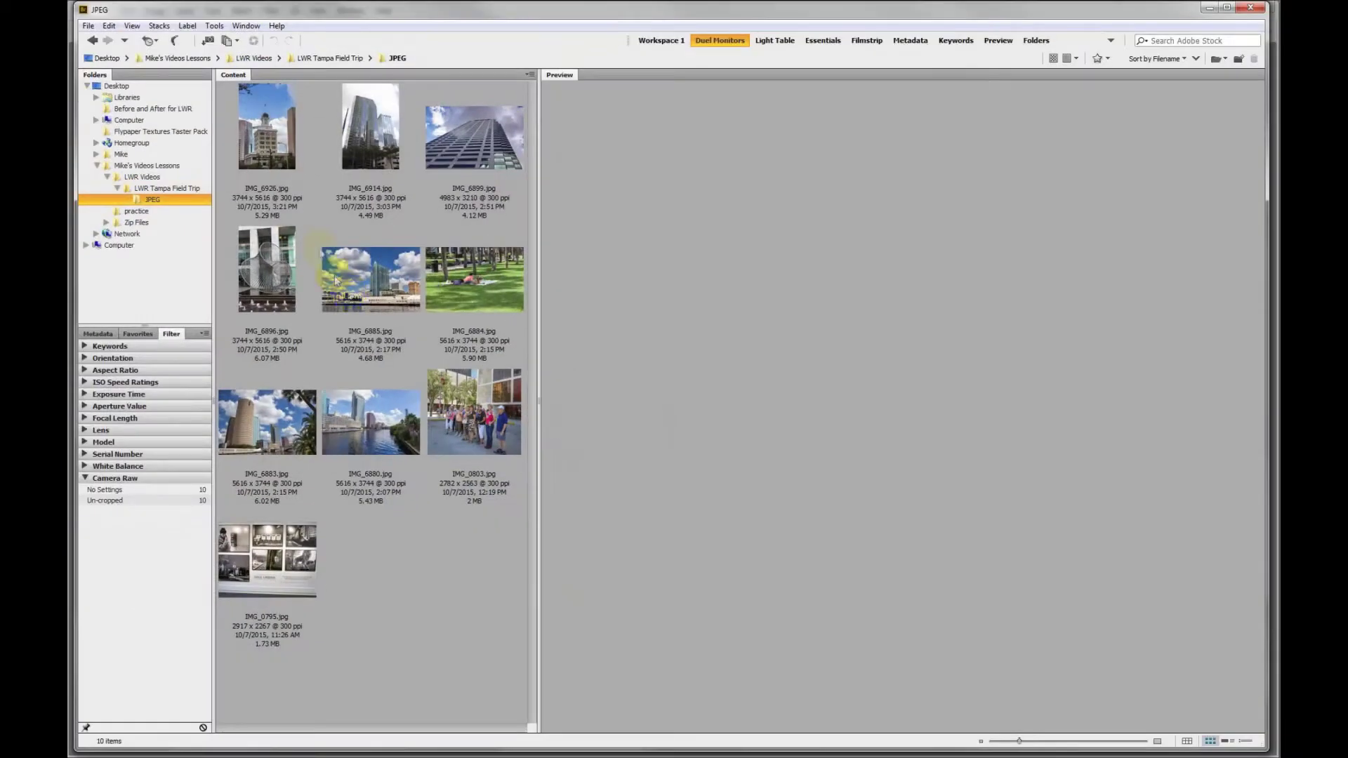
left_click(261, 114)
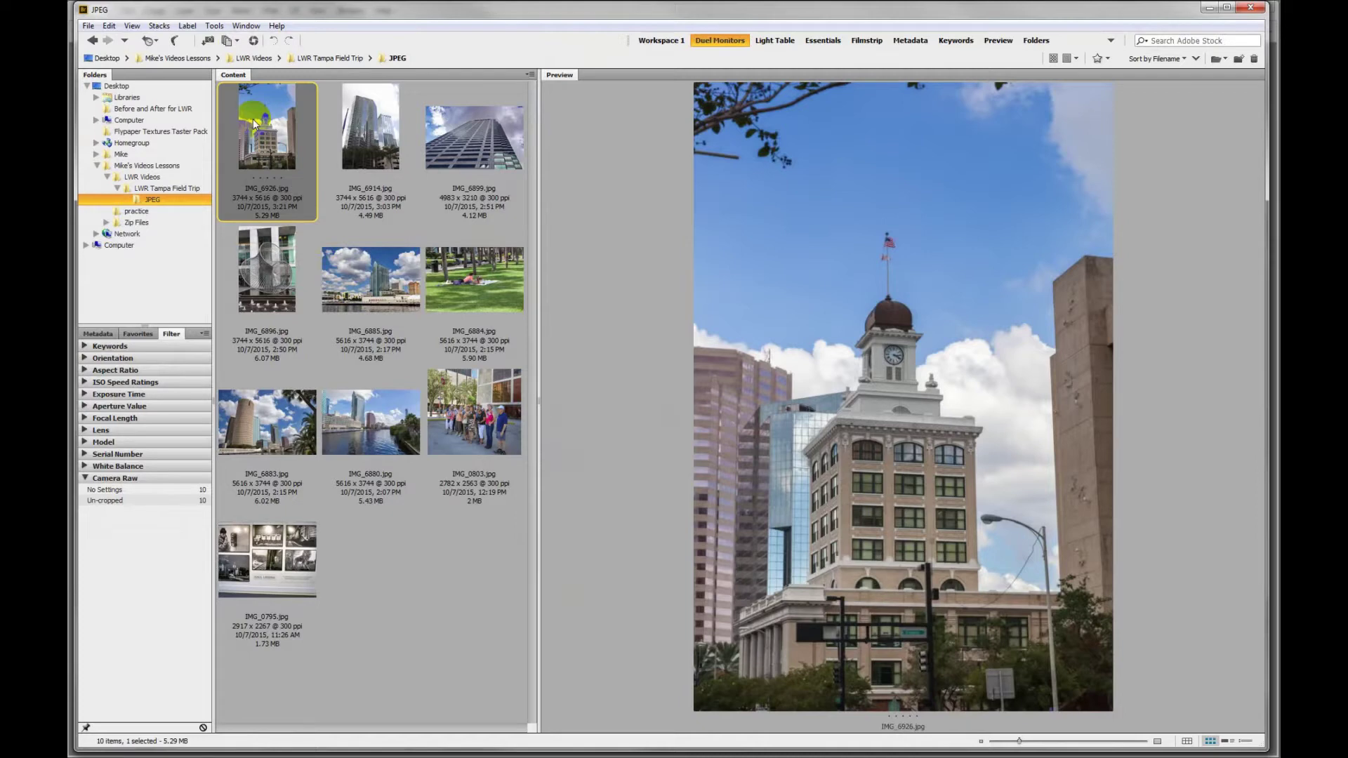
- Open all photos in the JPEG folder in Review Mode and rotate the carousel forward to the park photo IMG_6884.jpg
key("ctrl+a")
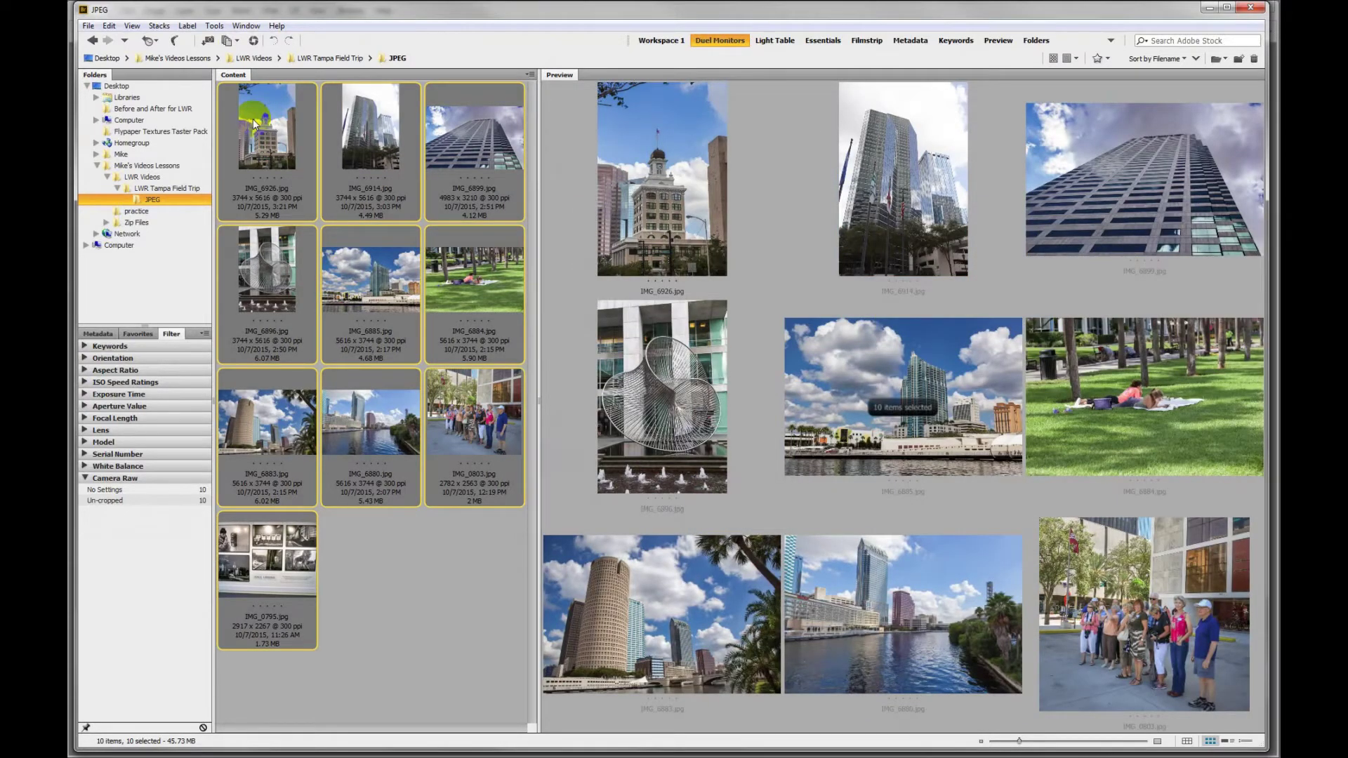
key("ctrl+b")
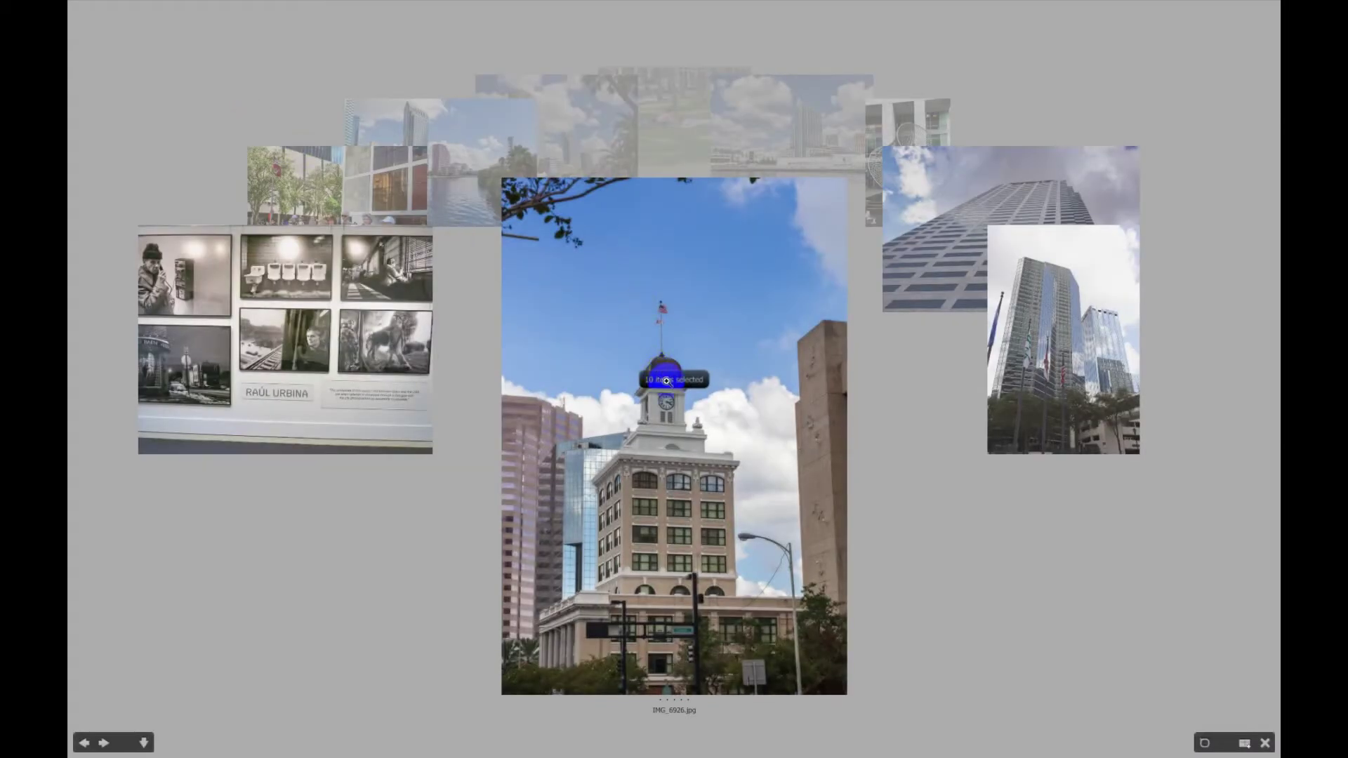
left_click_drag(684, 395, 472, 388)
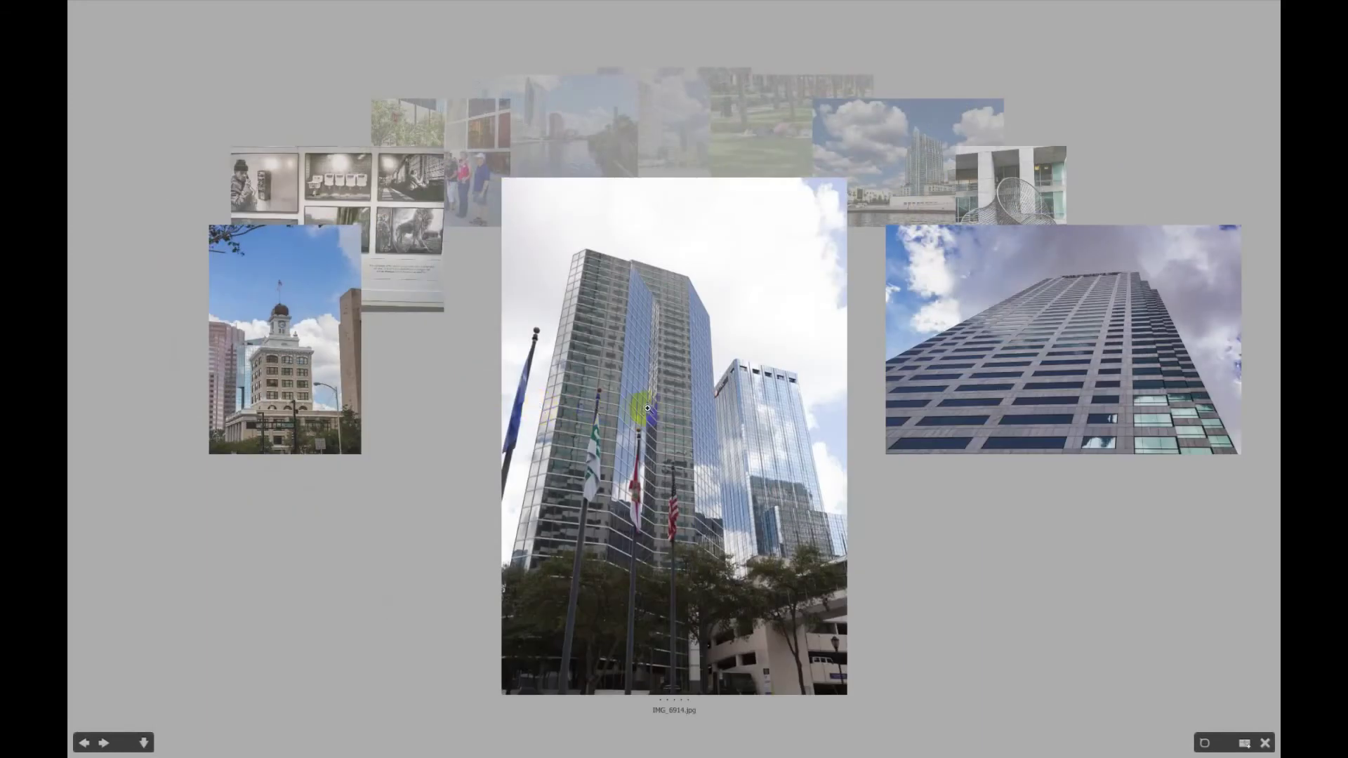
left_click_drag(638, 406, 466, 412)
left_click_drag(700, 412, 519, 424)
left_click_drag(783, 416, 632, 422)
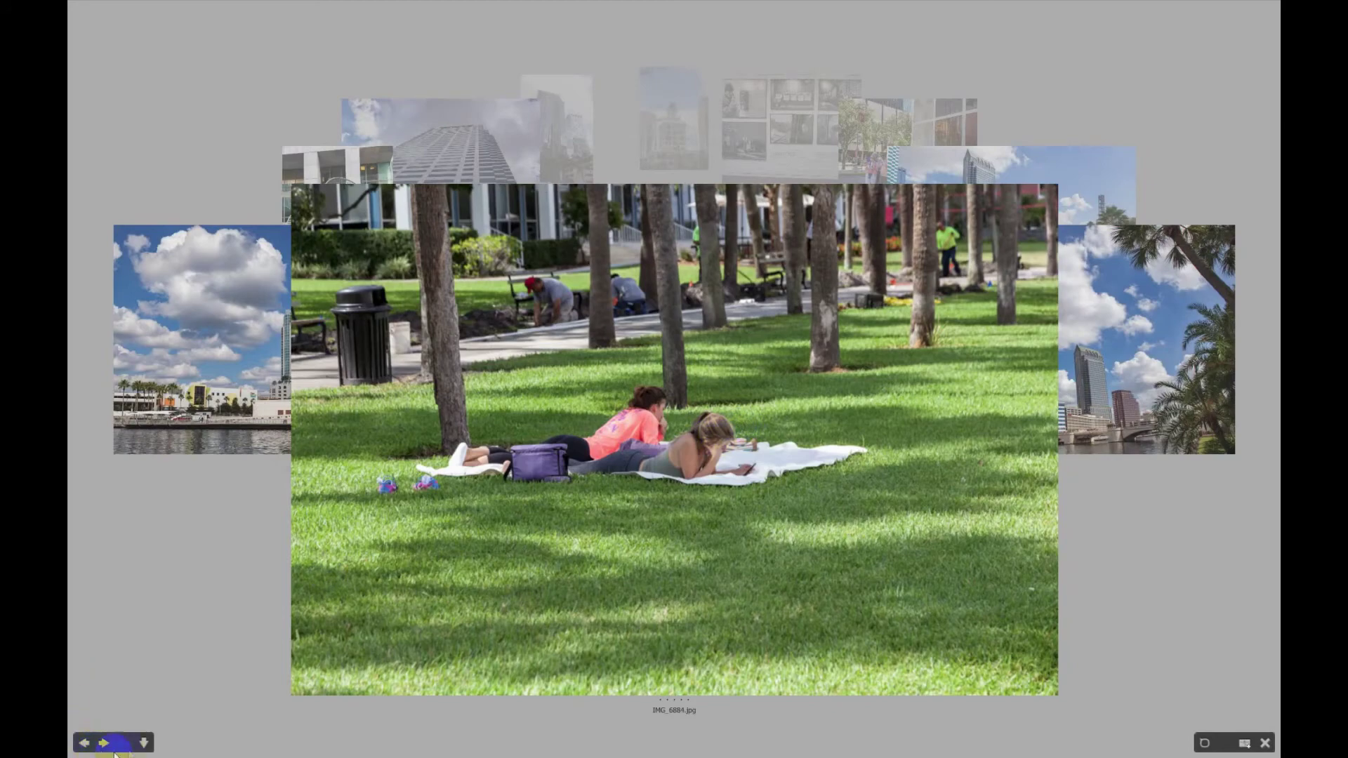
- Remove the park photo IMG_6884.jpg and the gallery wall photo IMG_0795.jpg from the review selection
left_click(144, 743)
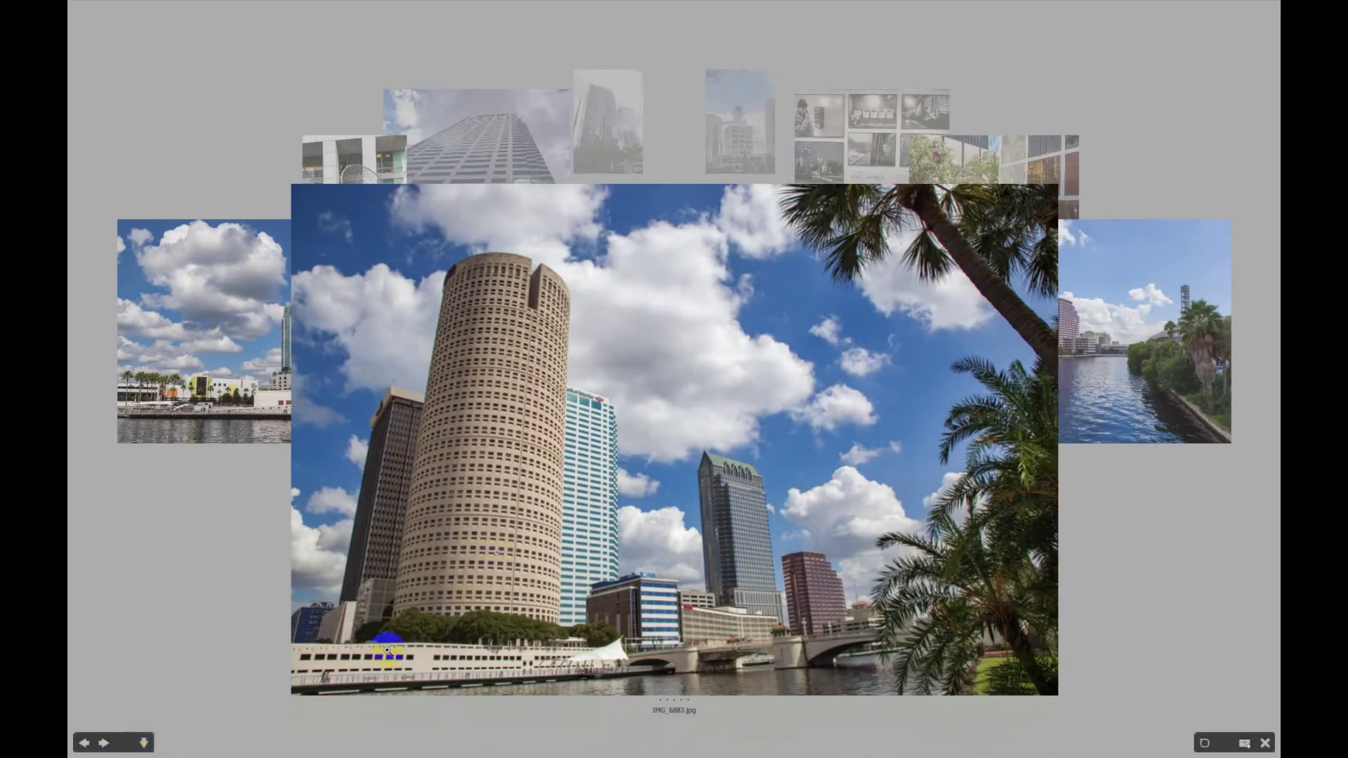
left_click_drag(765, 460, 660, 465)
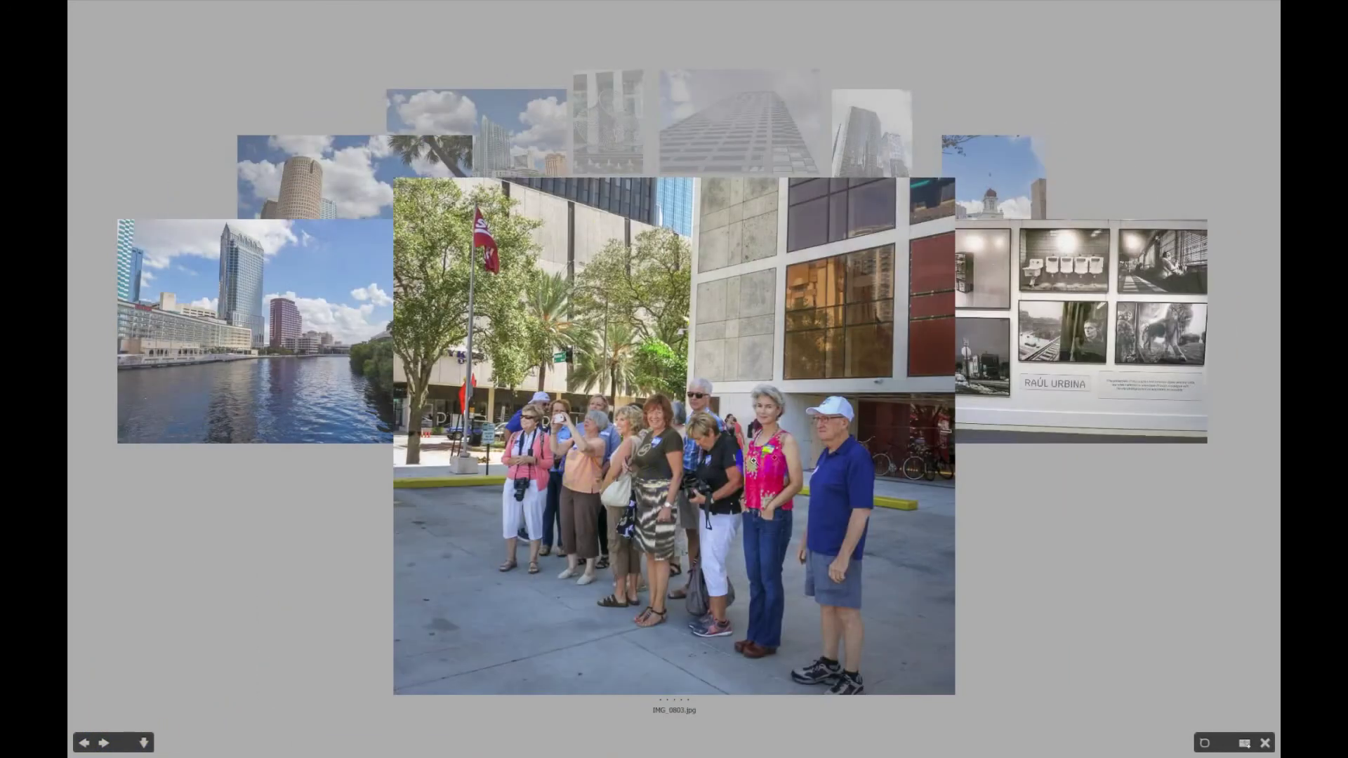
left_click_drag(777, 458, 680, 471)
left_click(143, 742)
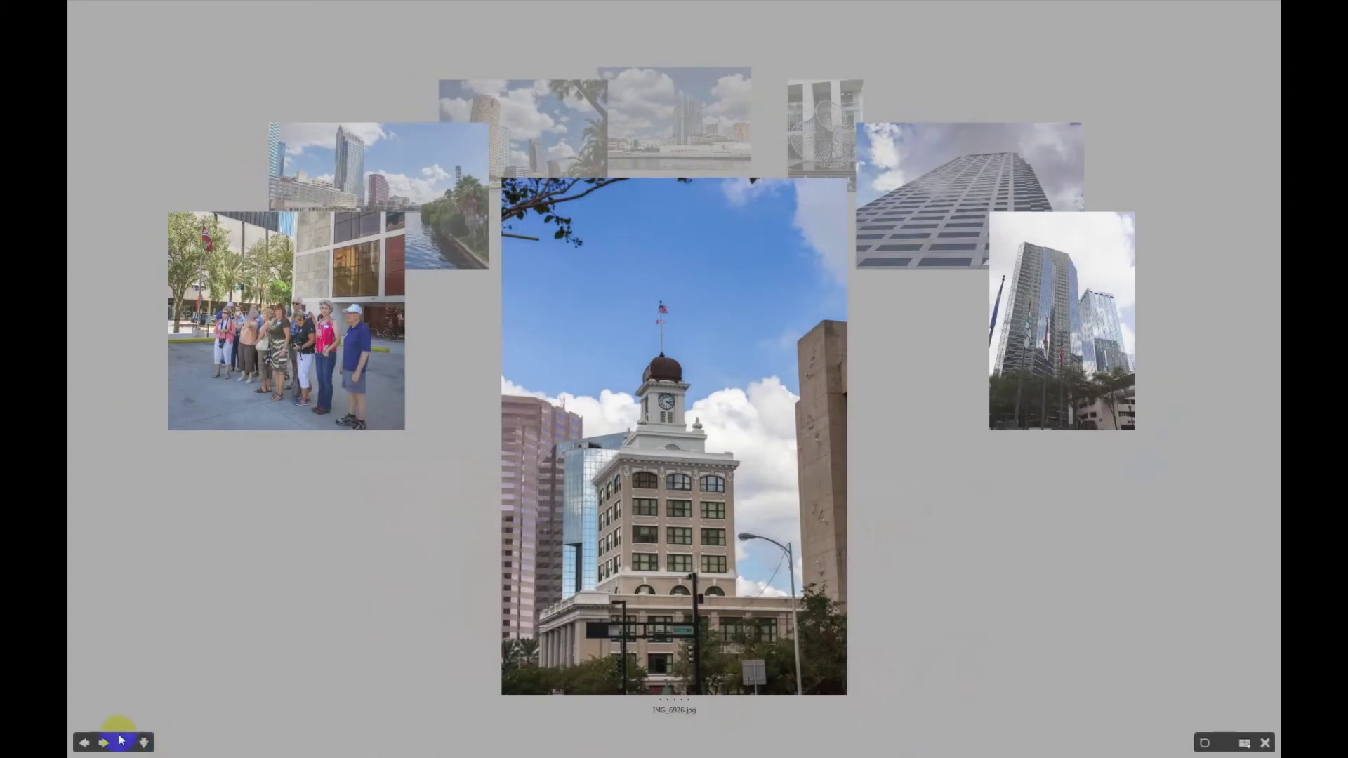
- Rotate the carousel back through the remaining photos to IMG_6883.jpg and exit Review Mode, keeping the reduced selection
left_click_drag(599, 507, 755, 511)
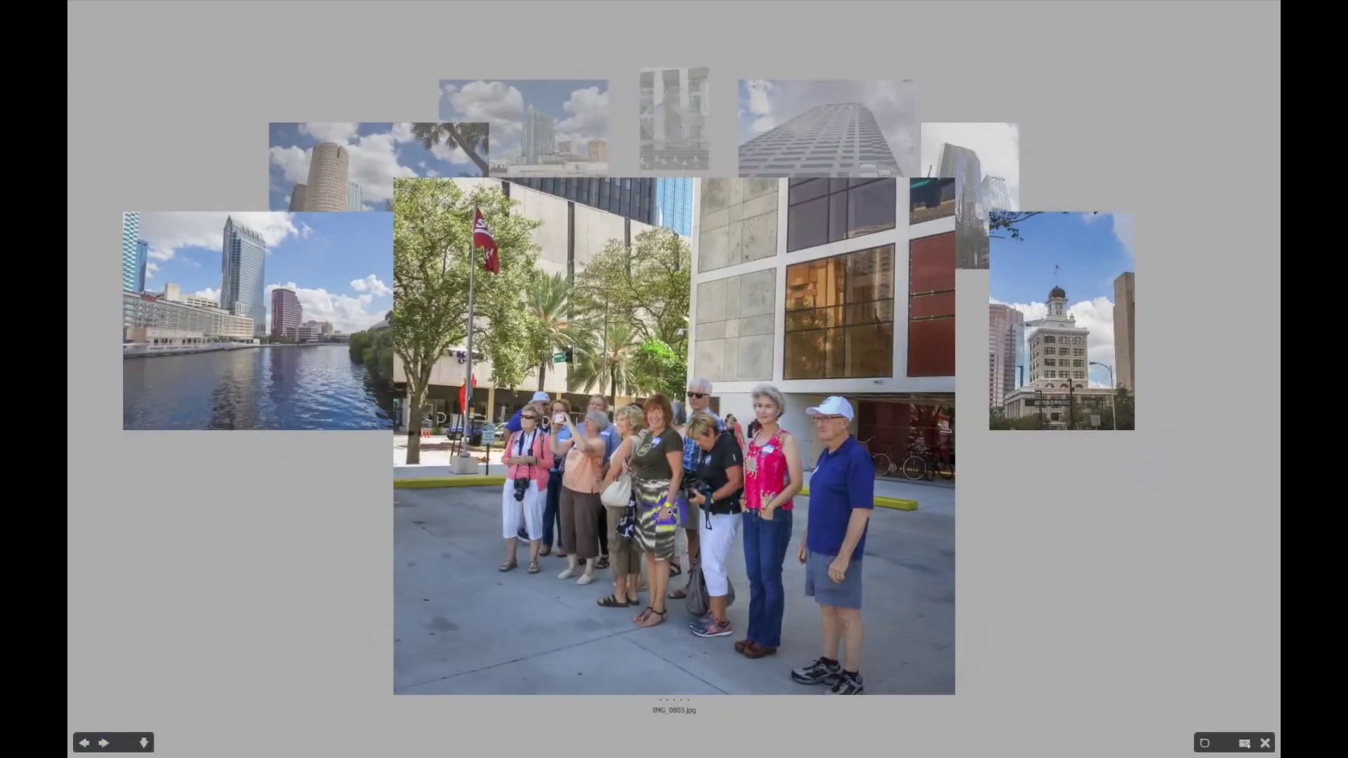
left_click_drag(664, 516, 868, 500)
left_click_drag(696, 533, 817, 542)
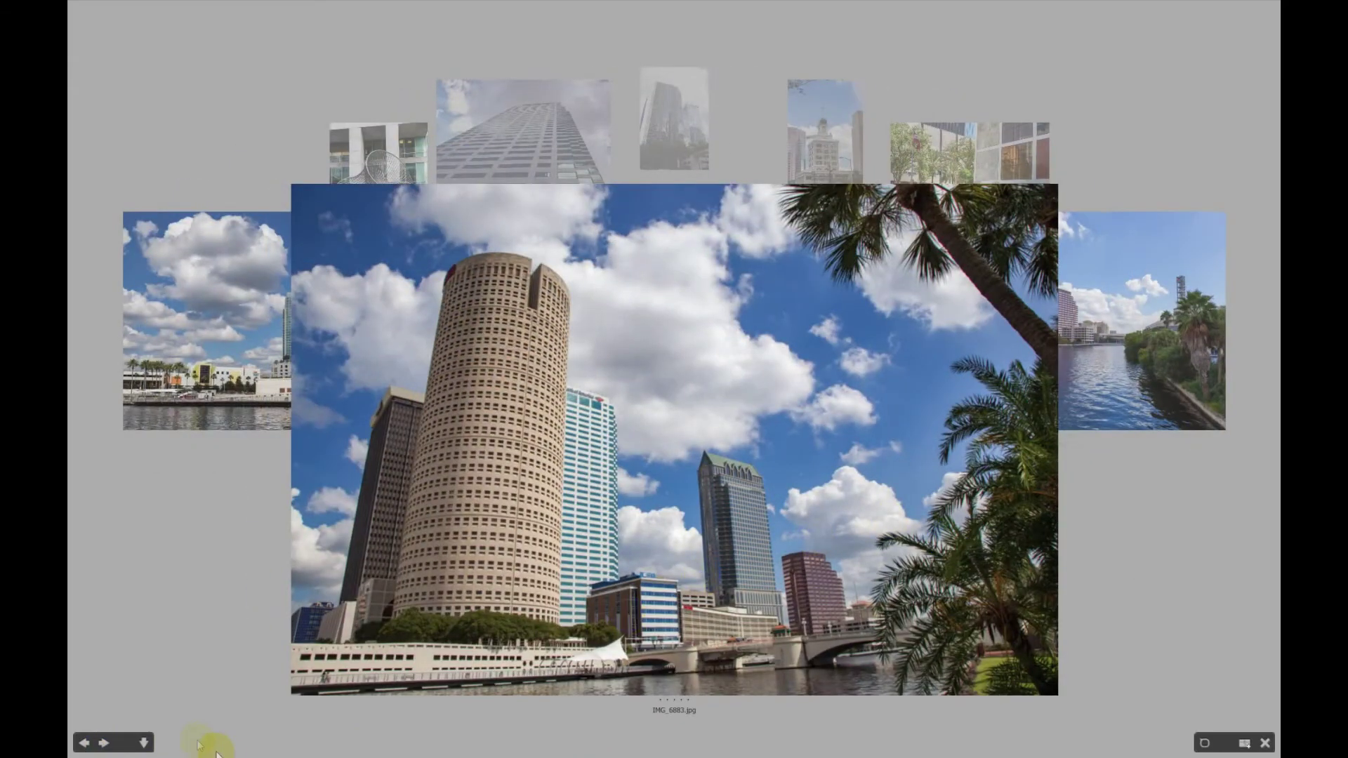
left_click(84, 743)
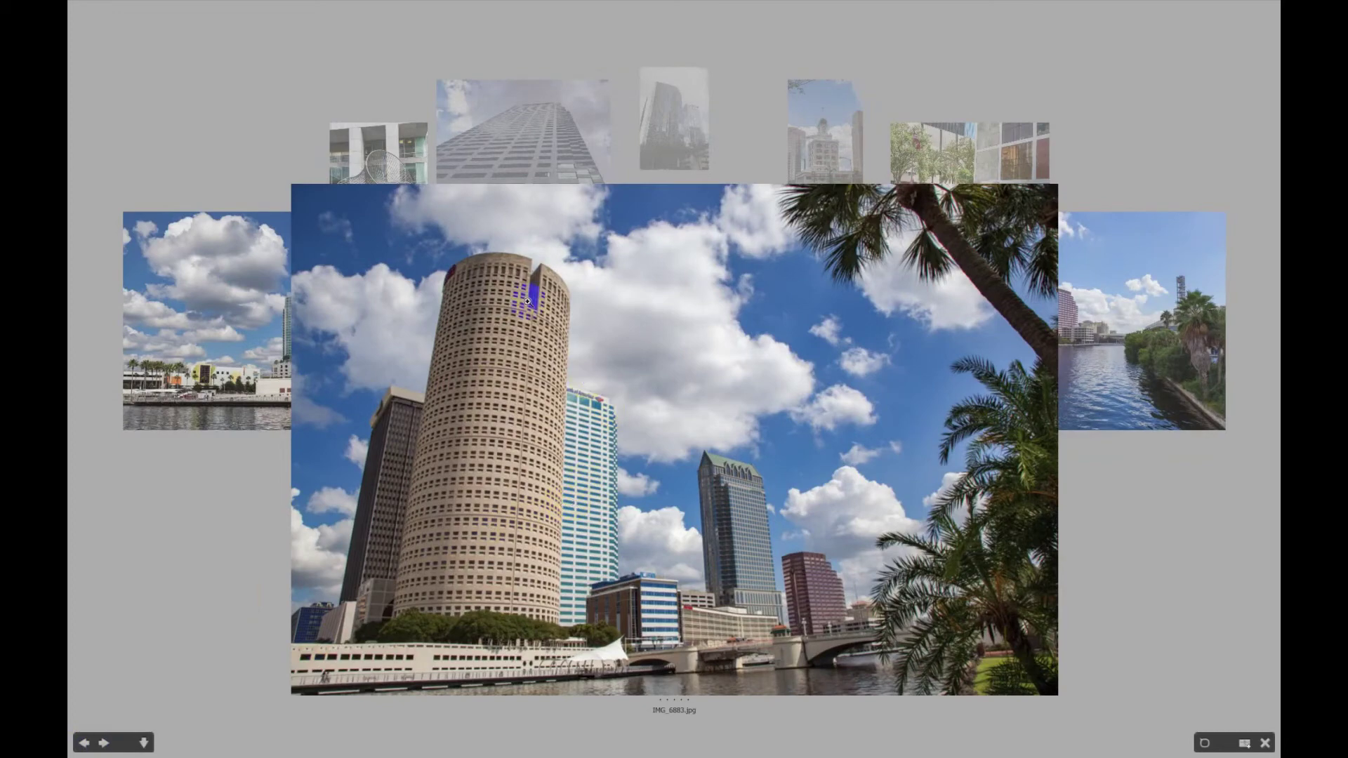
left_click(1265, 743)
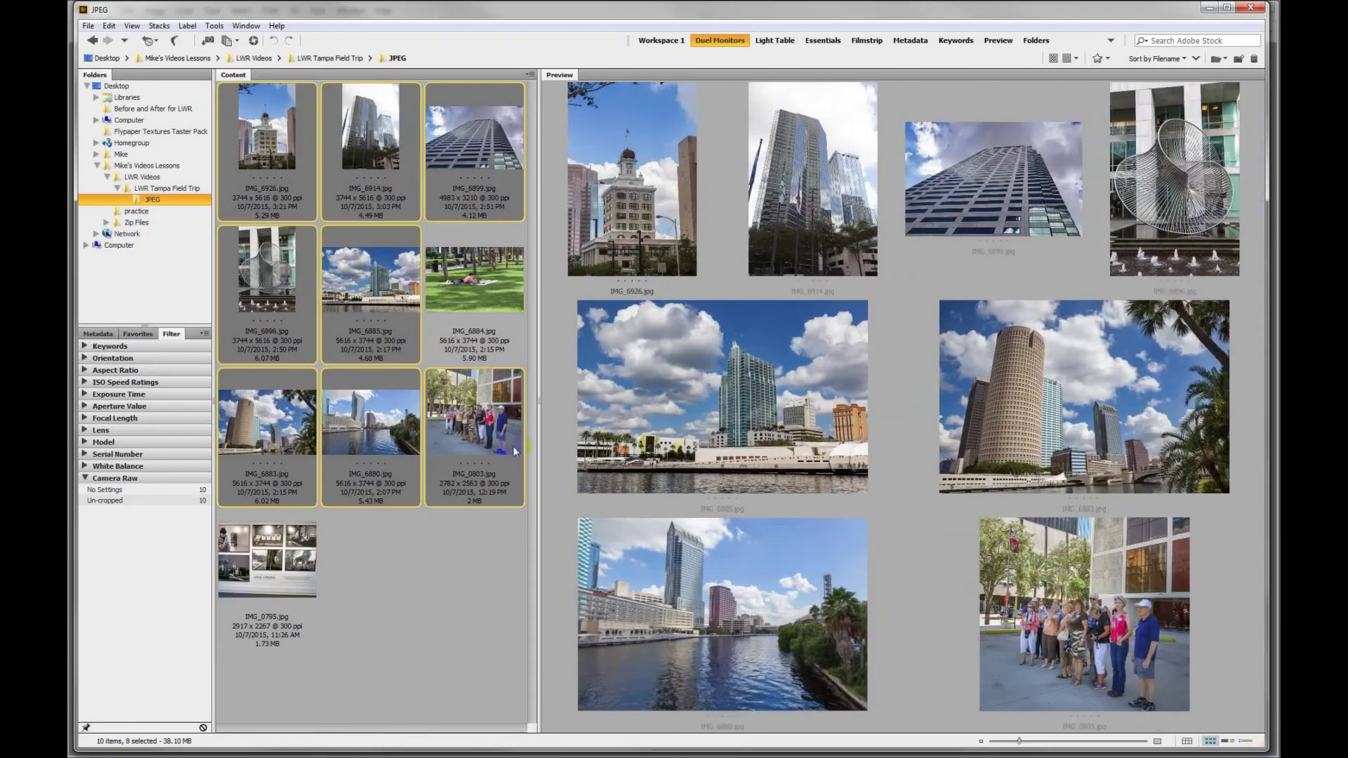